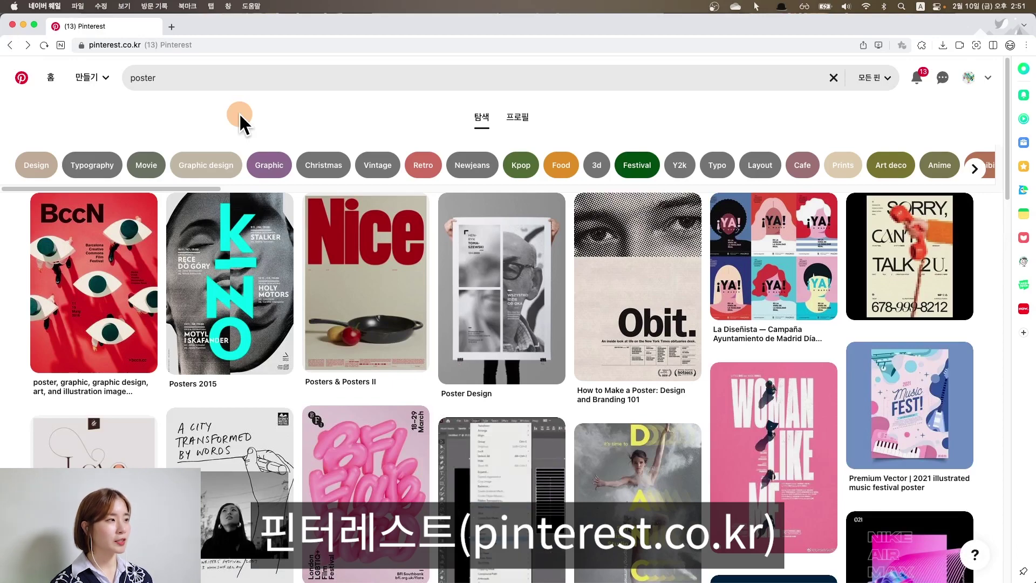
Step: Scroll through the Pinterest 'poster' search results for poster design ideas
scroll(267, 217, "down", 10)
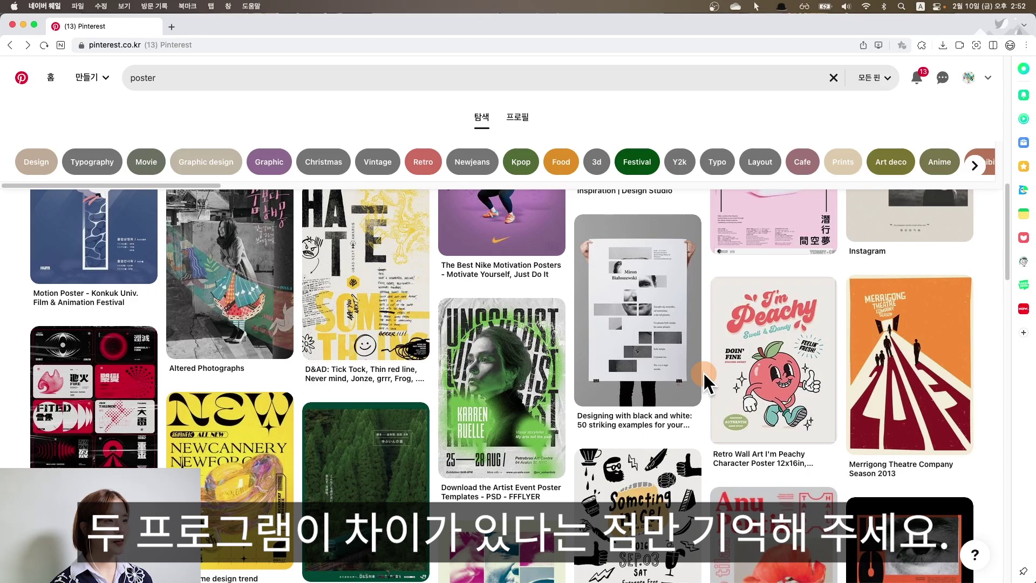
scroll(572, 428, "down", 10)
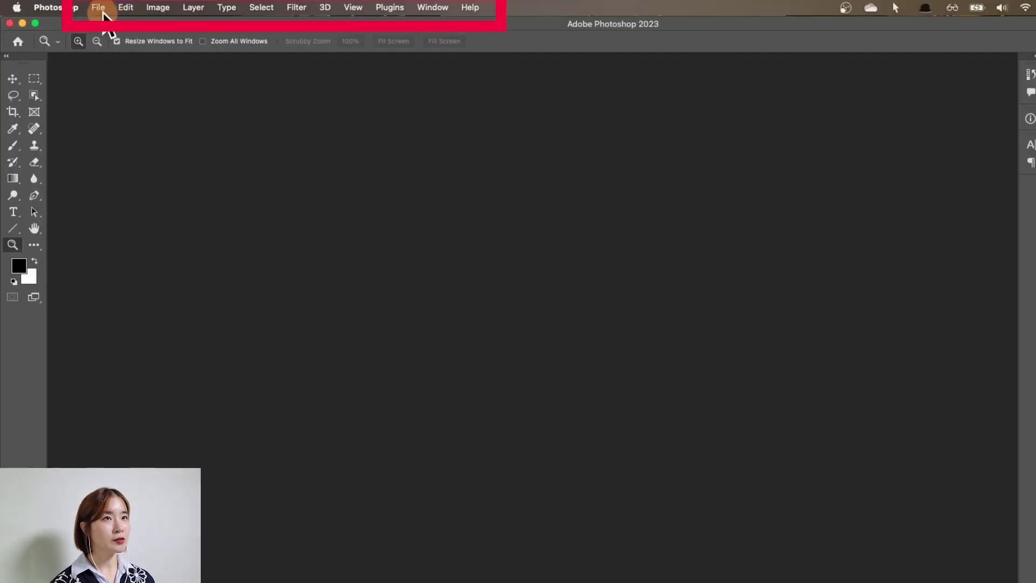
left_click(158, 7)
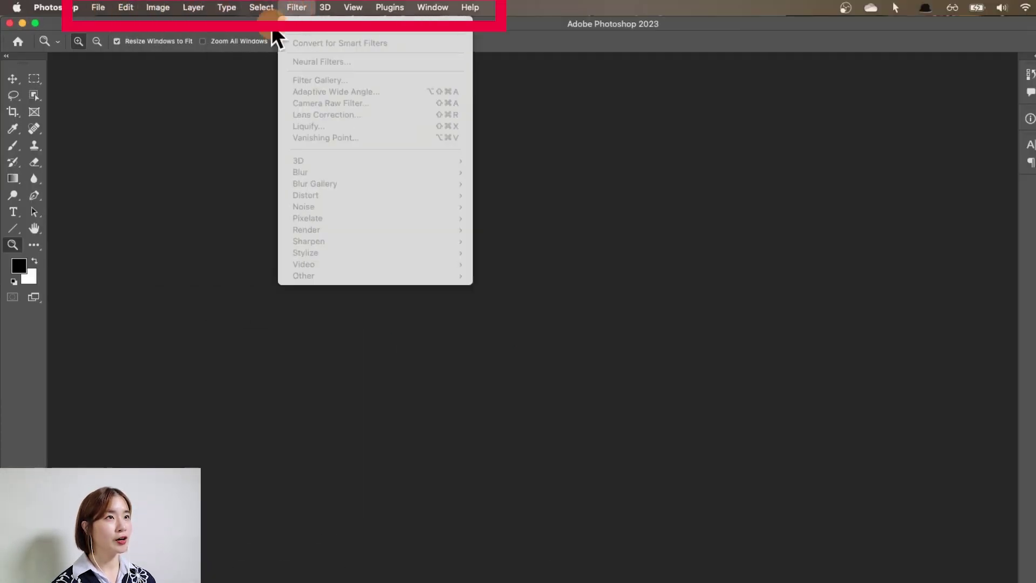
left_click(203, 34)
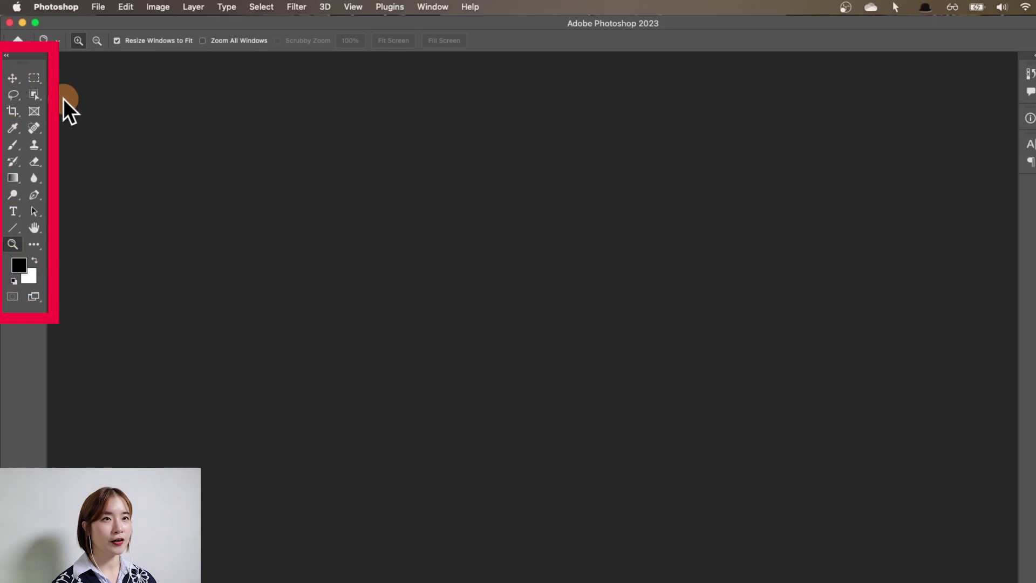
left_click(12, 132)
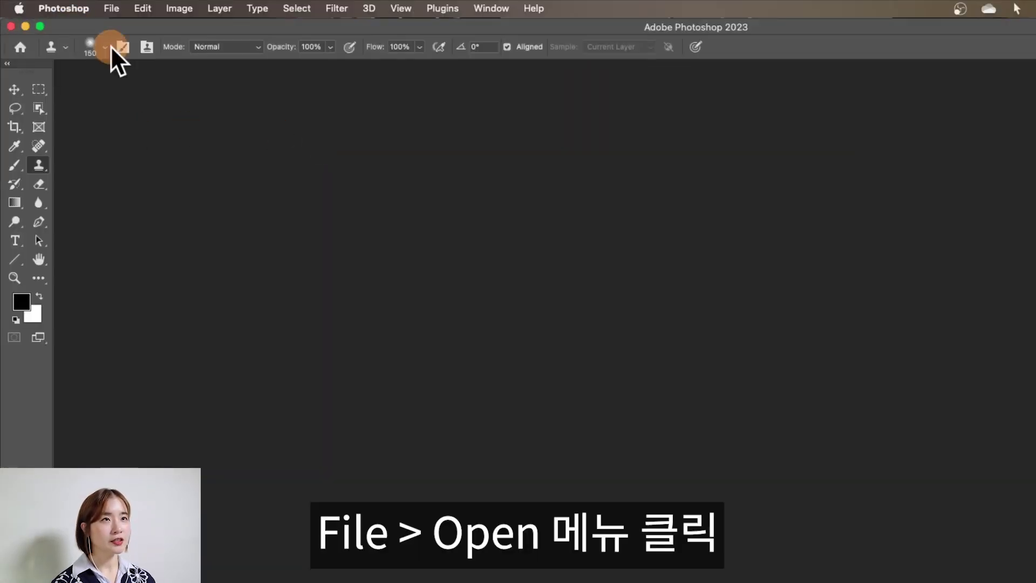
left_click(112, 8)
Step: Open the 5,472×3,648 sticky-note wall JPEG from folder '00'
left_click(128, 41)
left_click(358, 190)
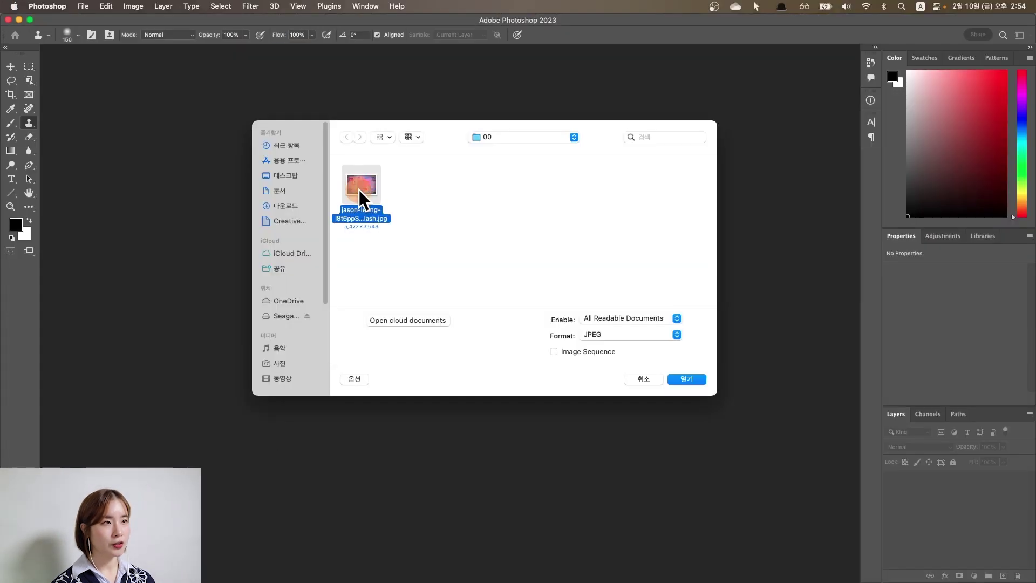
left_click(672, 380)
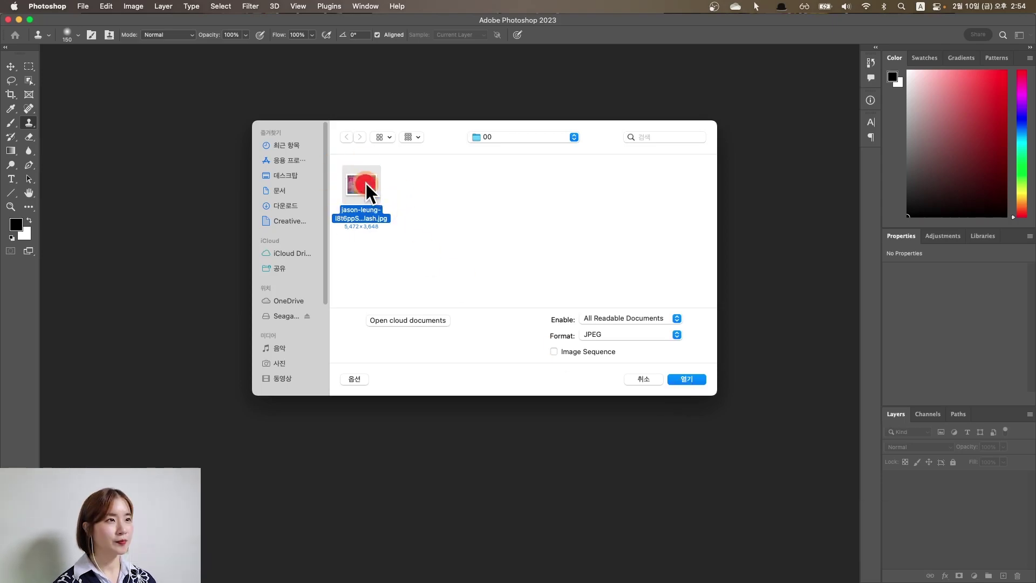
double_click(366, 184)
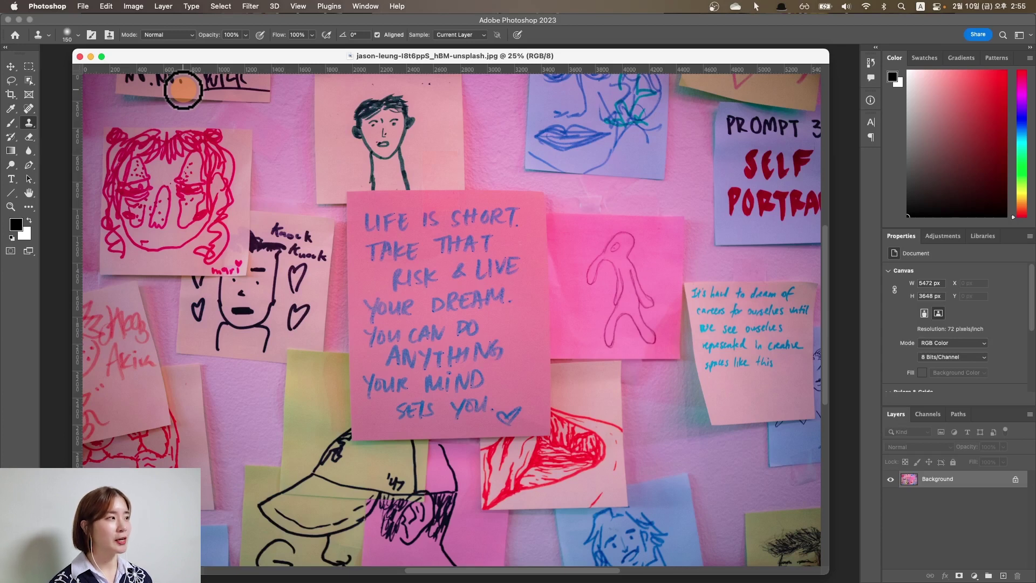
Step: Try the Move and Crop tools, then bring up the Image > Adjustments list
left_click(10, 64)
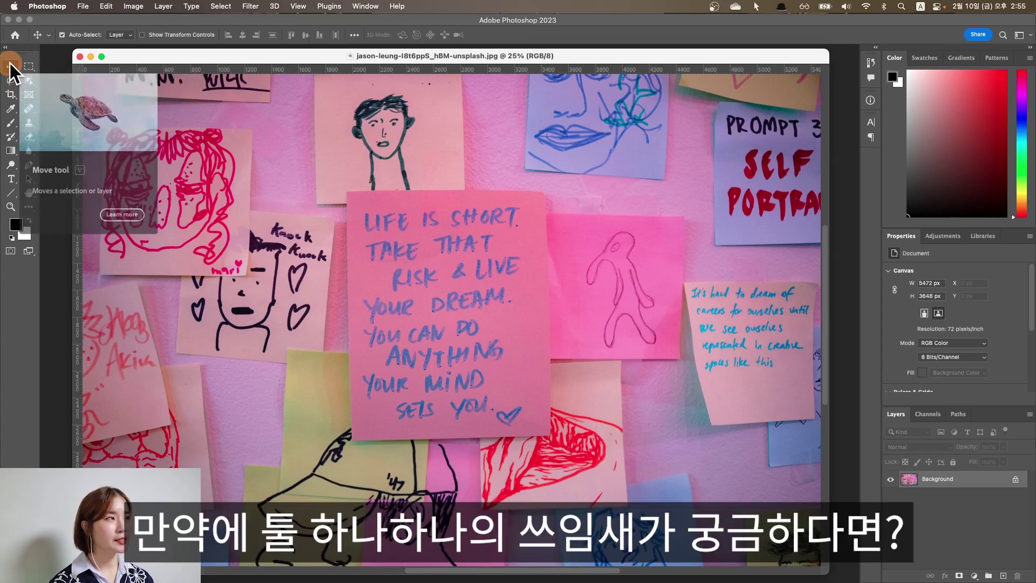
left_click(10, 96)
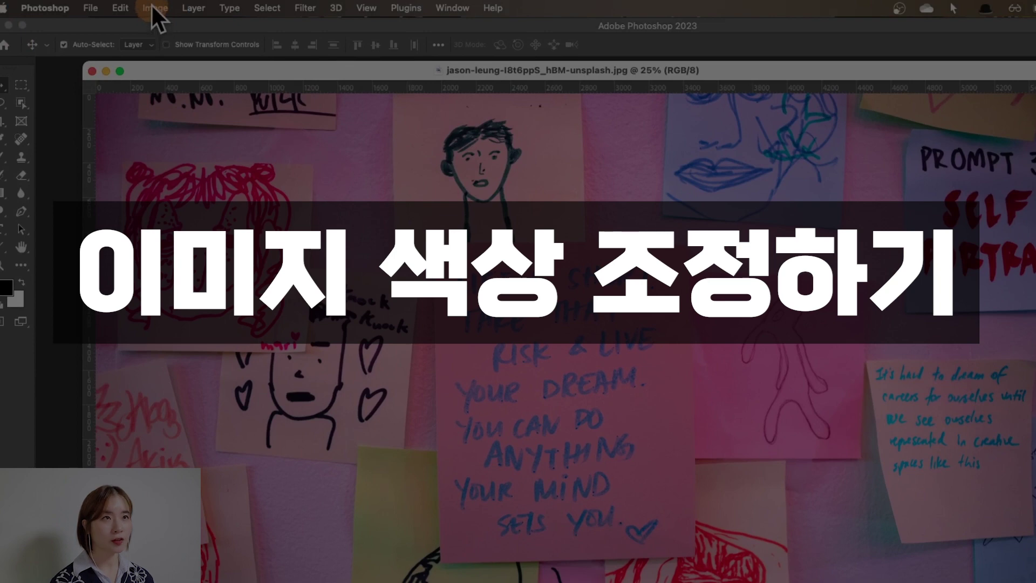
left_click(152, 6)
mouse_move(174, 47)
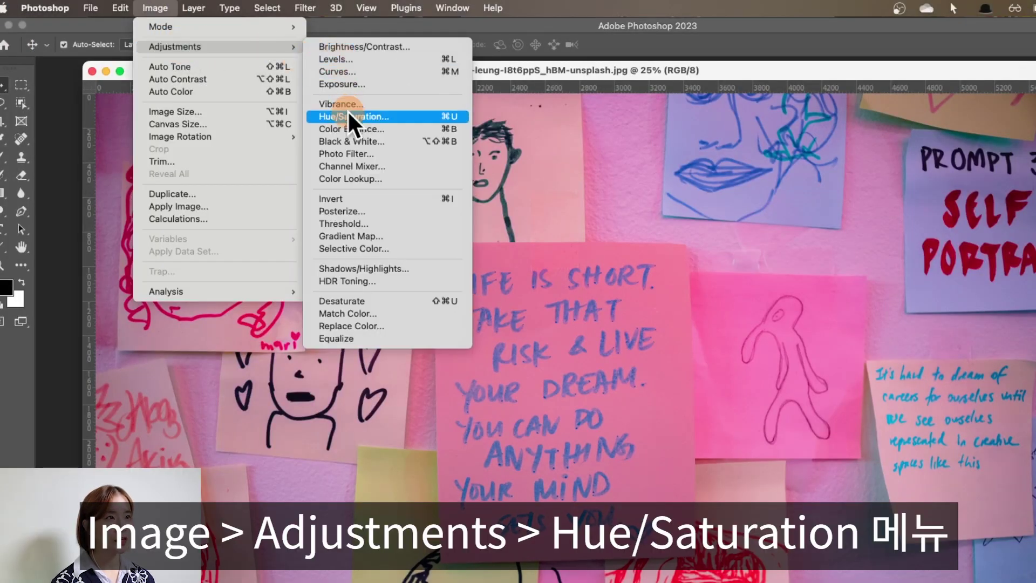
Step: Apply Hue/Saturation with Hue +72 so the pink sticky notes turn yellow and green
left_click(398, 116)
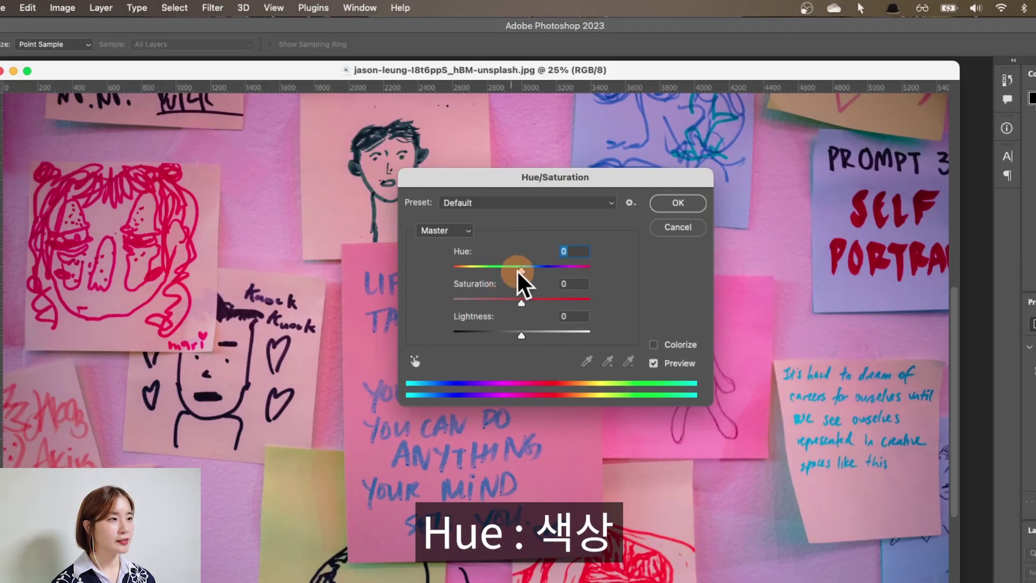
left_click_drag(538, 266, 520, 264)
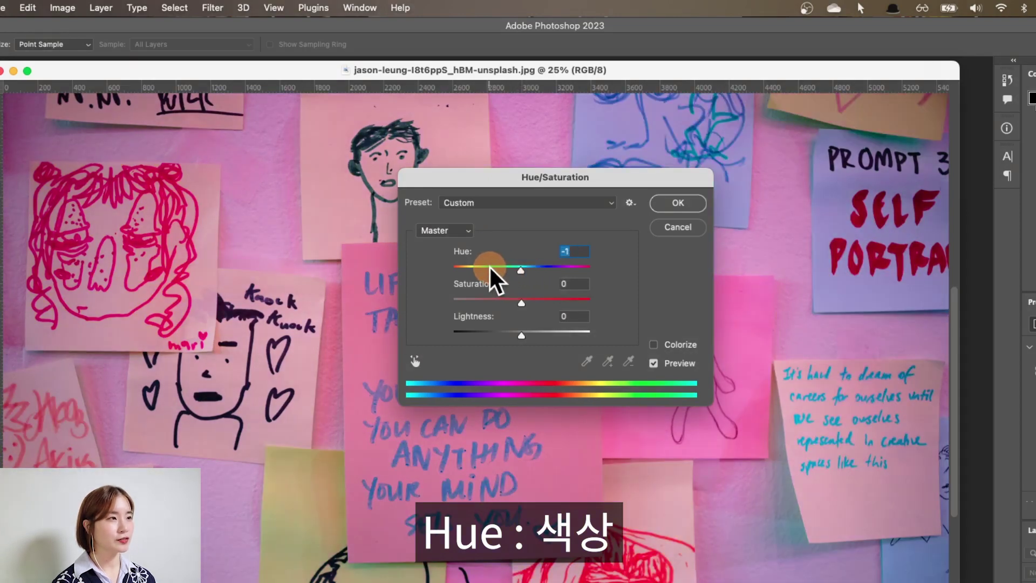
left_click_drag(521, 268, 560, 268)
left_click(678, 204)
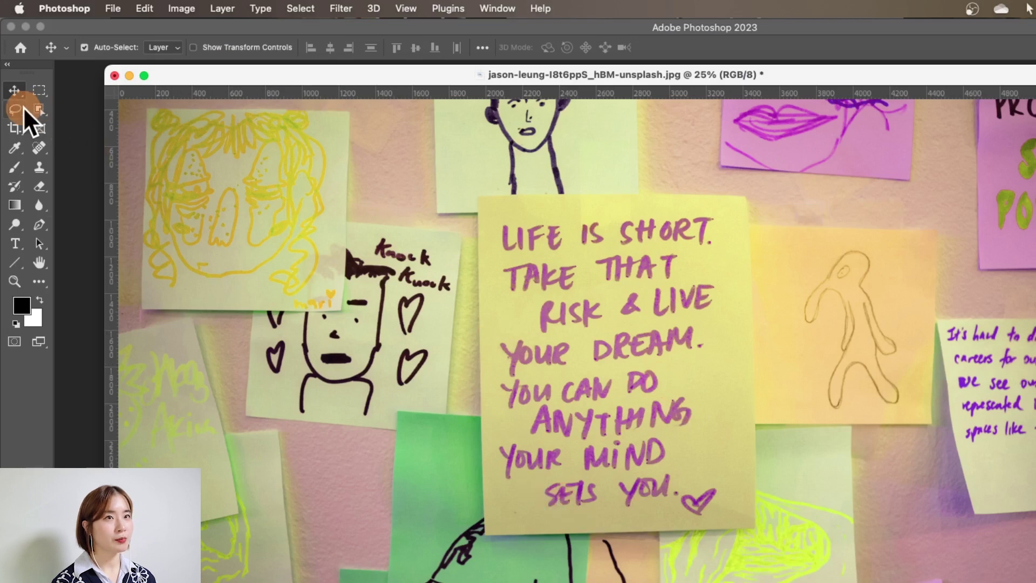
left_click_drag(15, 110, 86, 124)
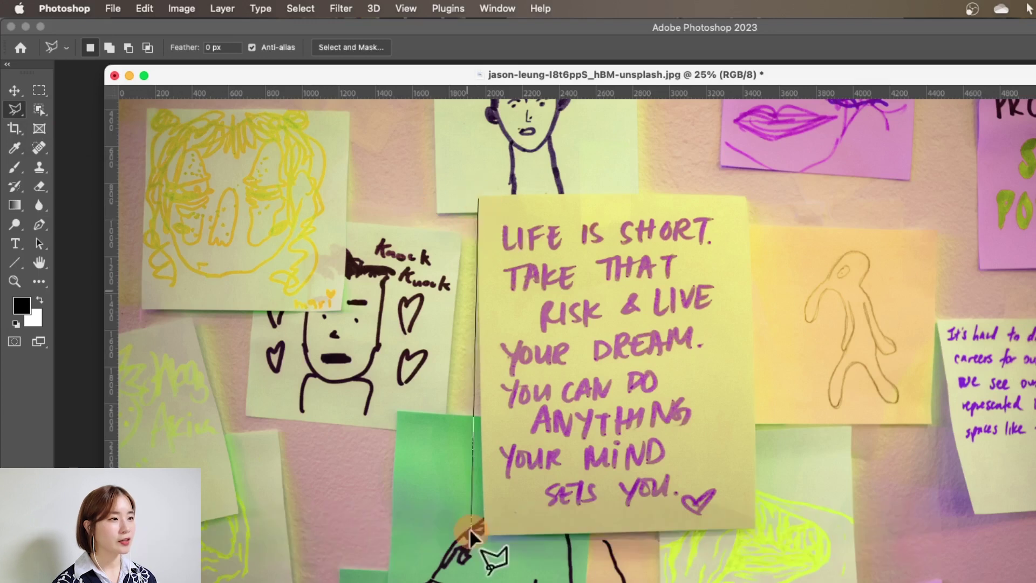
Step: Select the LIFE IS SHORT note's four corners with the Polygonal Lasso and copy it to Layer 1
left_click(484, 536)
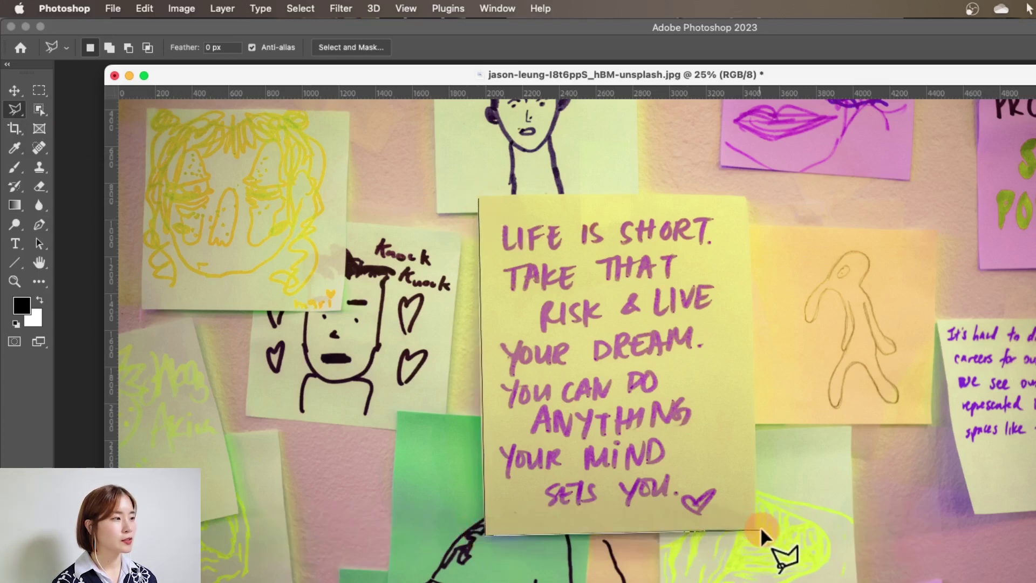
left_click(755, 528)
left_click(749, 211)
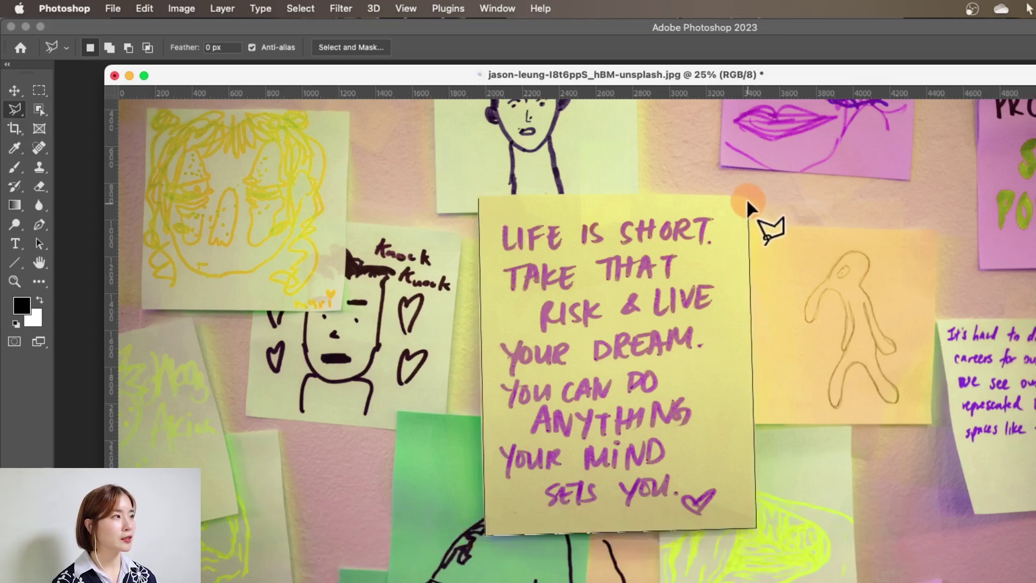
left_click(482, 202)
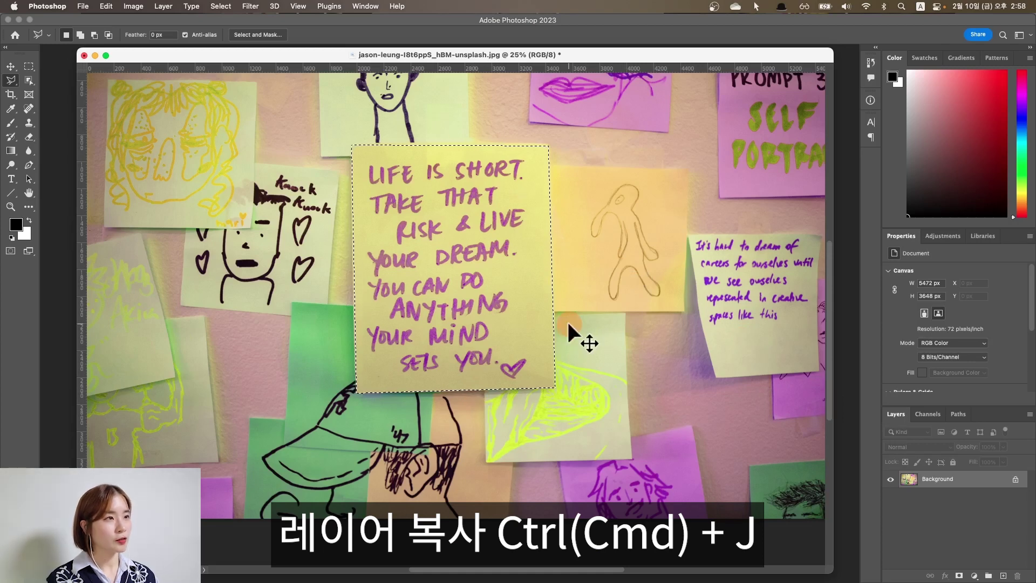
key("super+j")
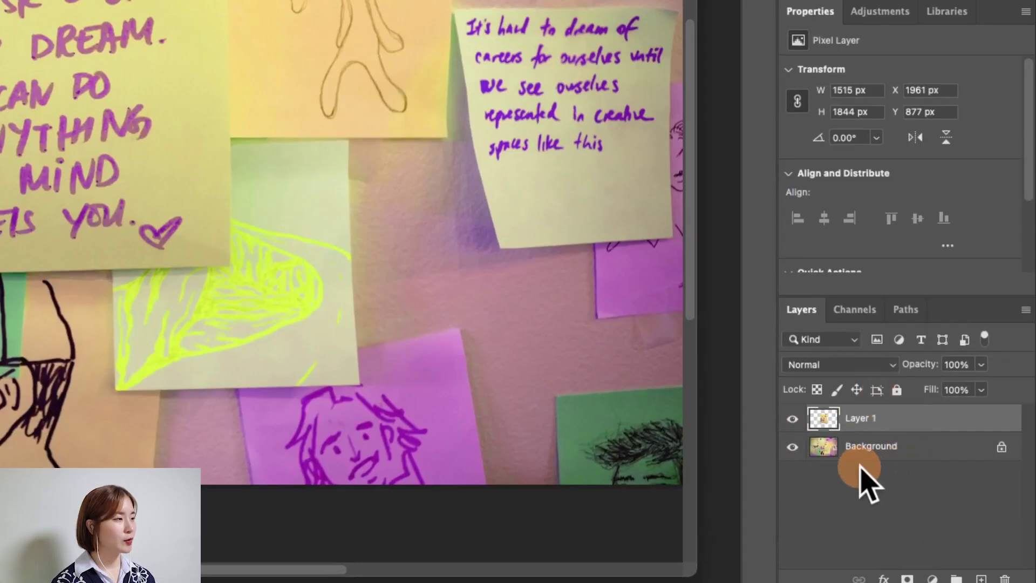
left_click(936, 481)
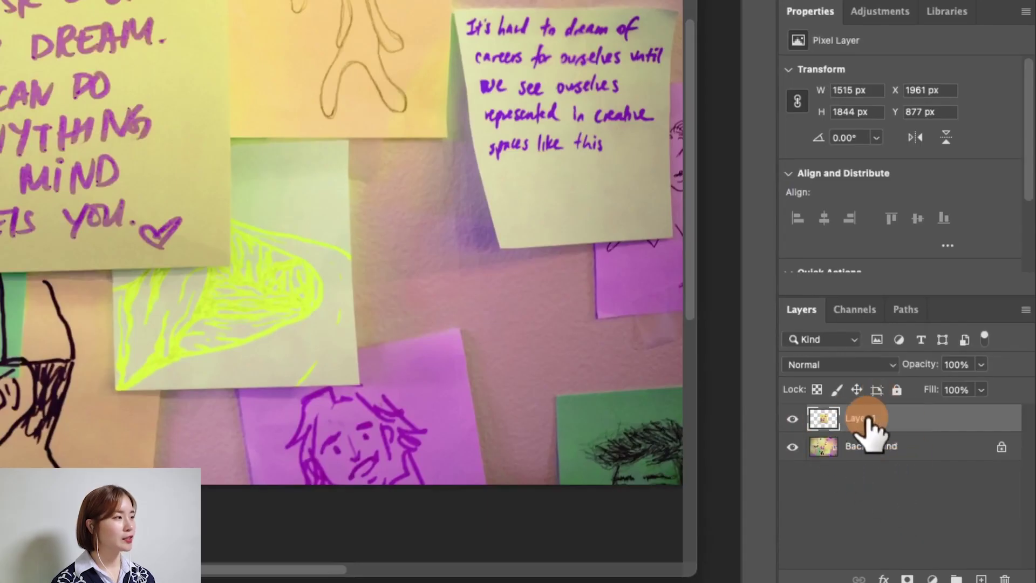
key("super+z")
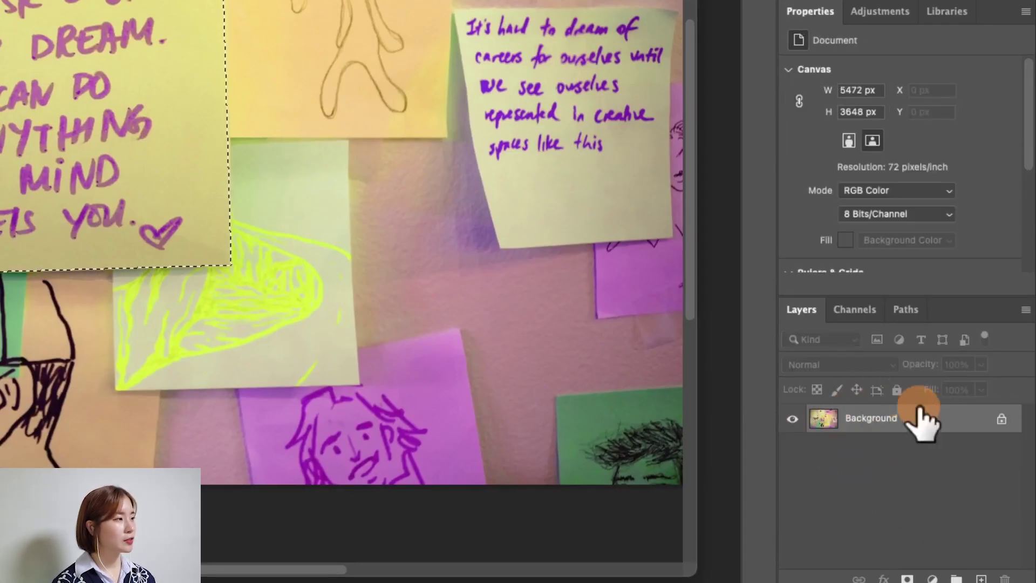
key("super+j")
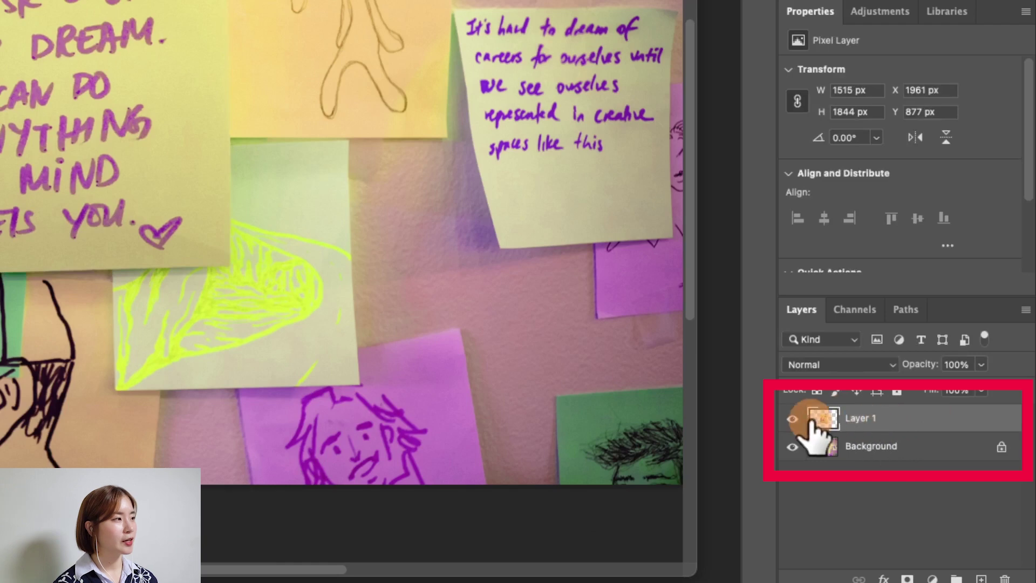
left_click(874, 447)
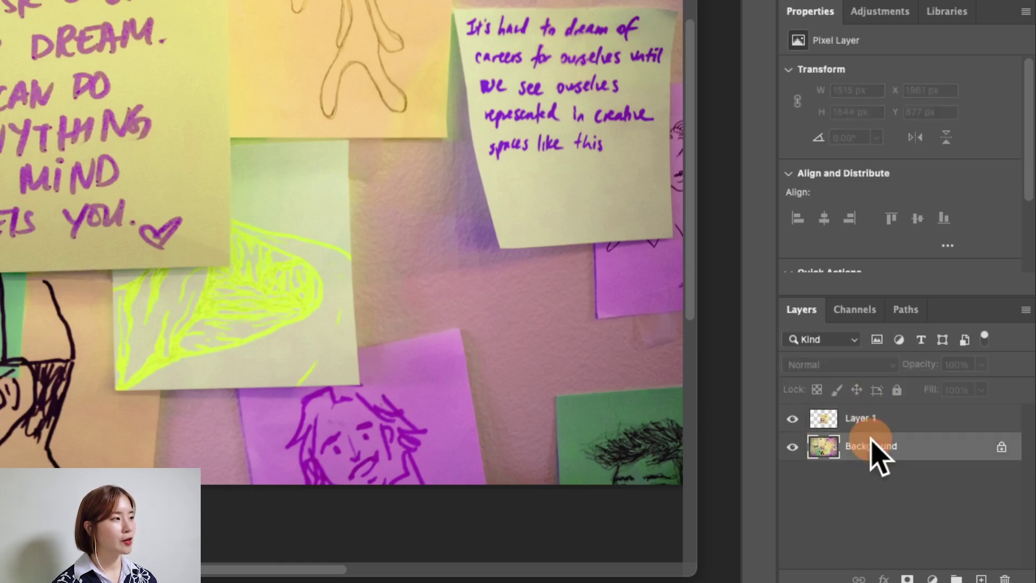
left_click(792, 448)
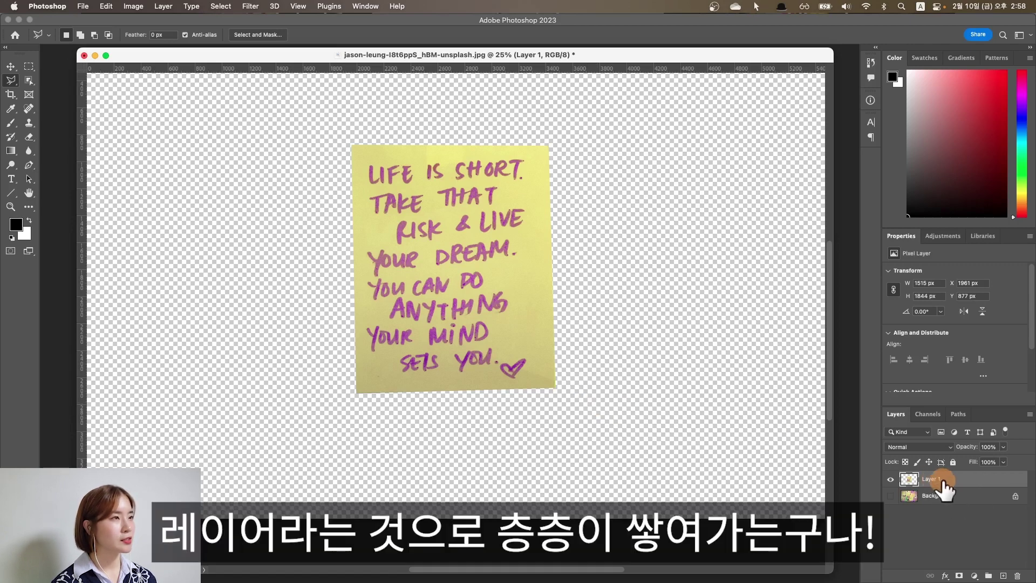
left_click(890, 496)
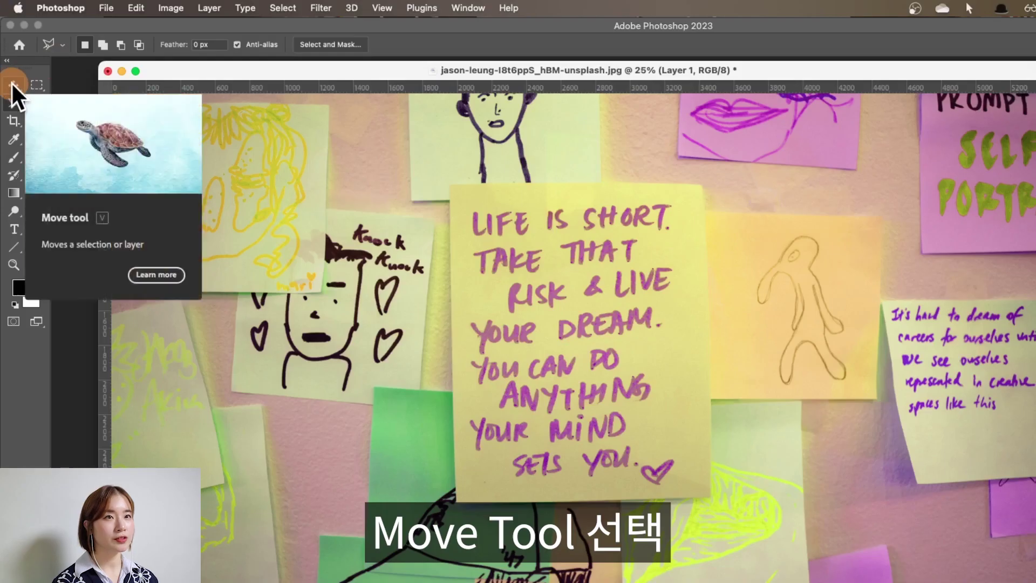
left_click(12, 87)
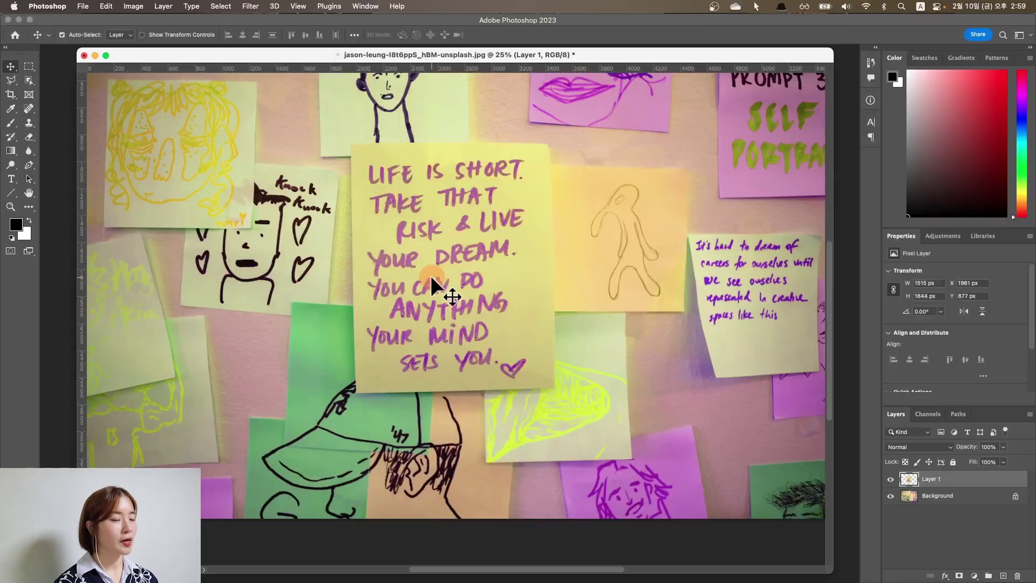
Step: Slide the Layer 1 note copy to the right of the original LIFE IS SHORT note
mouse_move(406, 243)
left_mouse_down()
mouse_move(186, 217)
mouse_move(646, 248)
left_mouse_up()
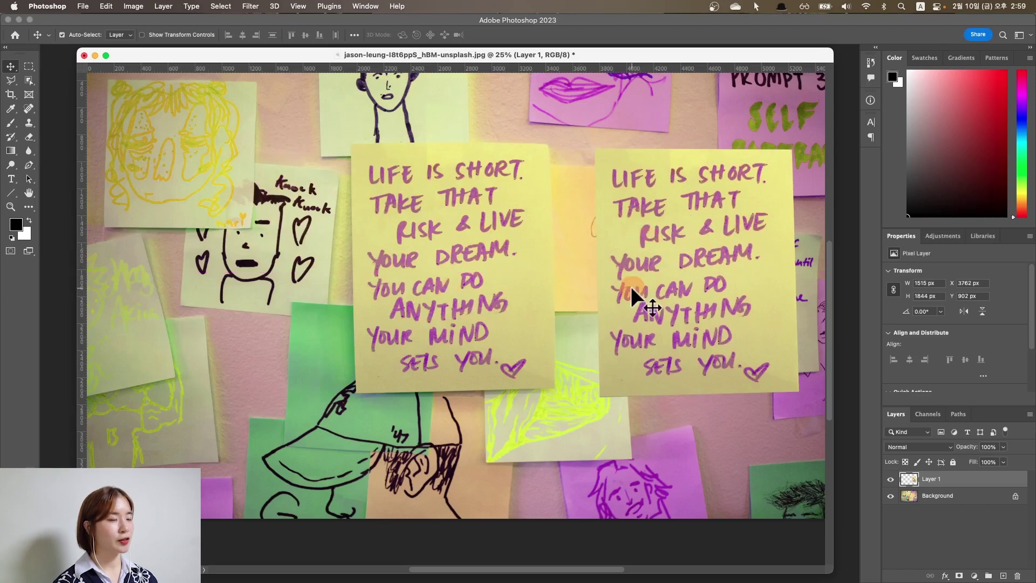
scroll(567, 263, "up", 2)
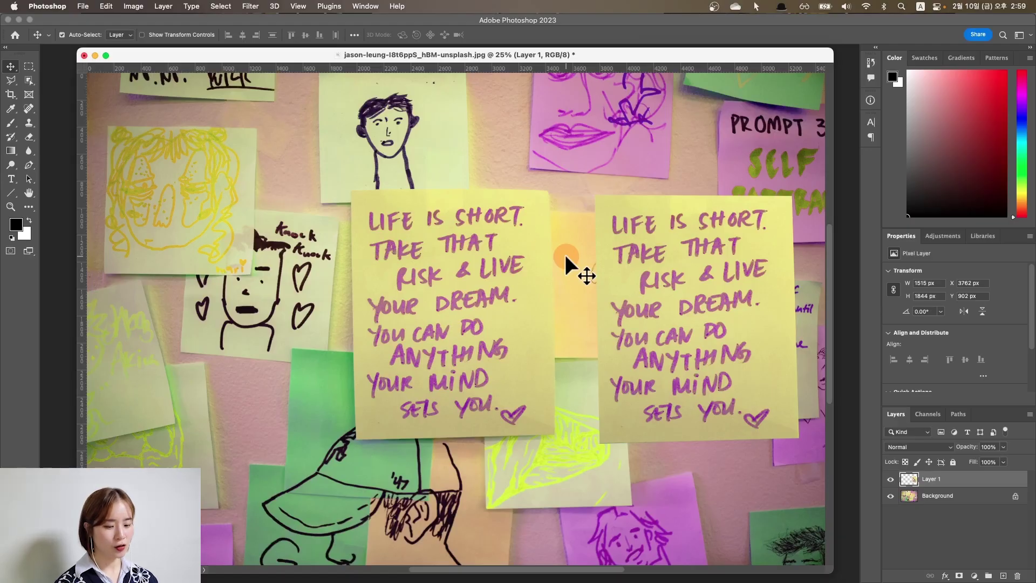
left_click(83, 6)
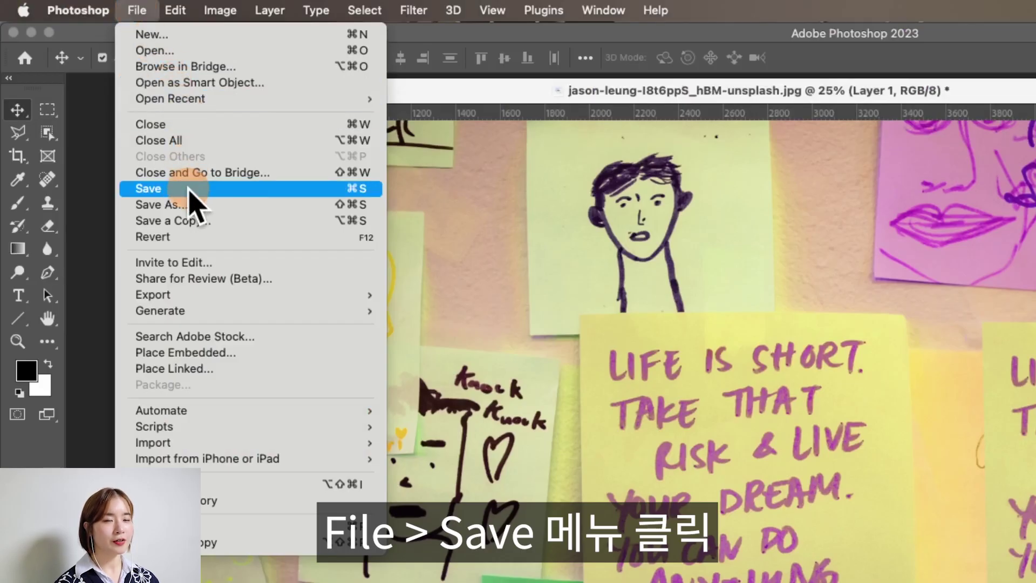
Step: Save the collage in Photoshop format as 스태리흥해라.psd in folder '00'
left_click(189, 189)
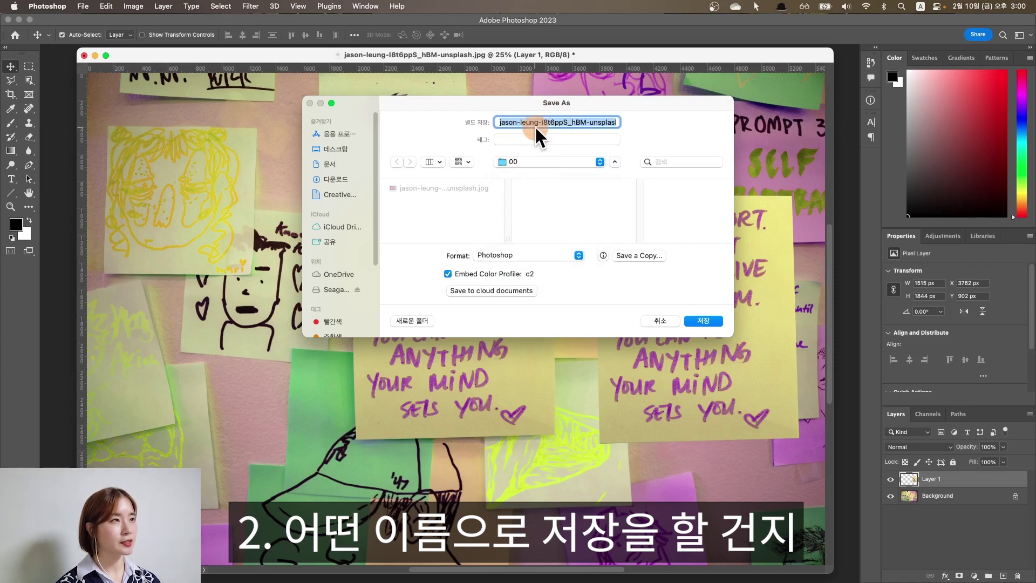
type("스태리")
type("홍해리")
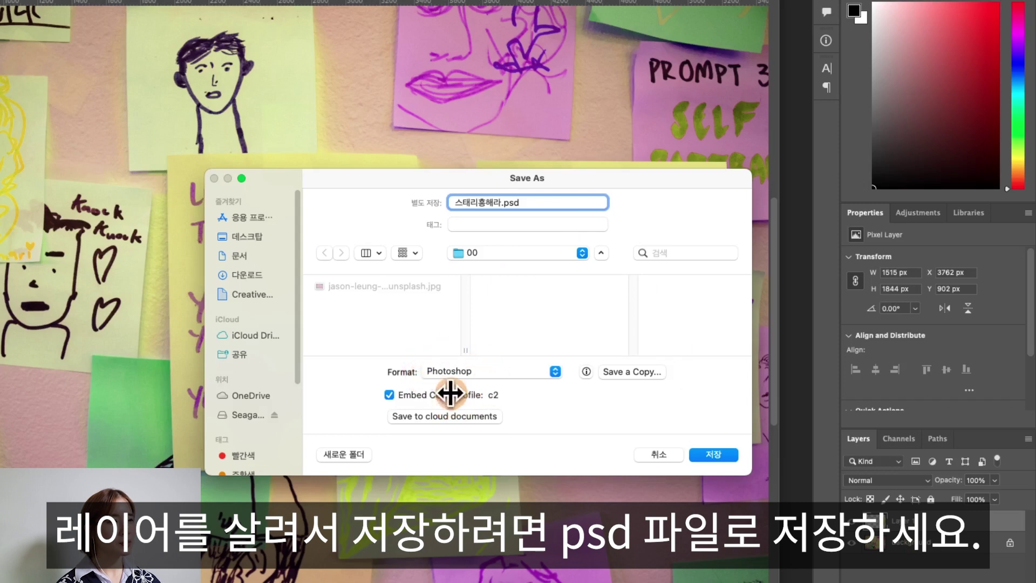
left_click(544, 202)
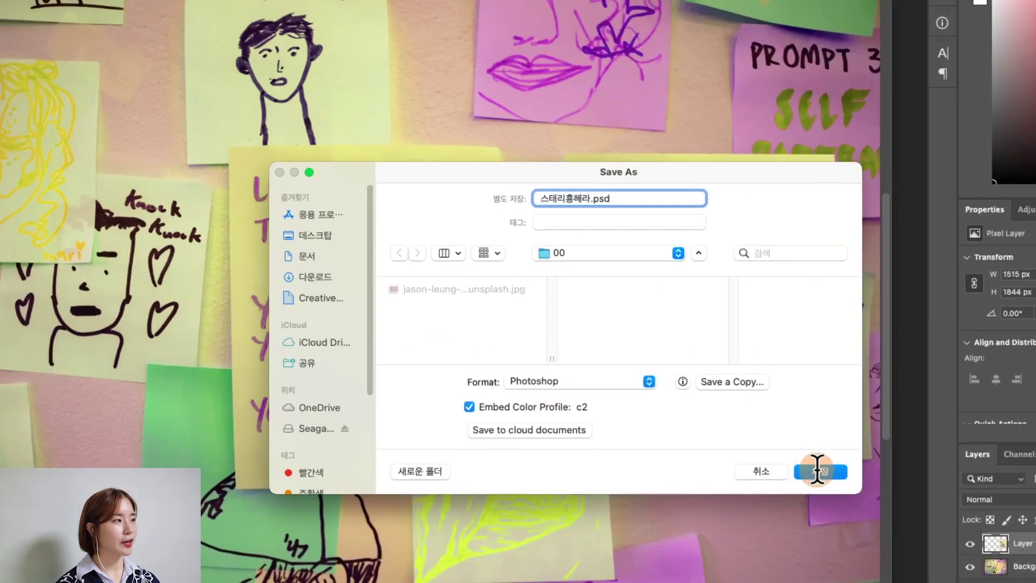
left_click(714, 454)
left_click(646, 227)
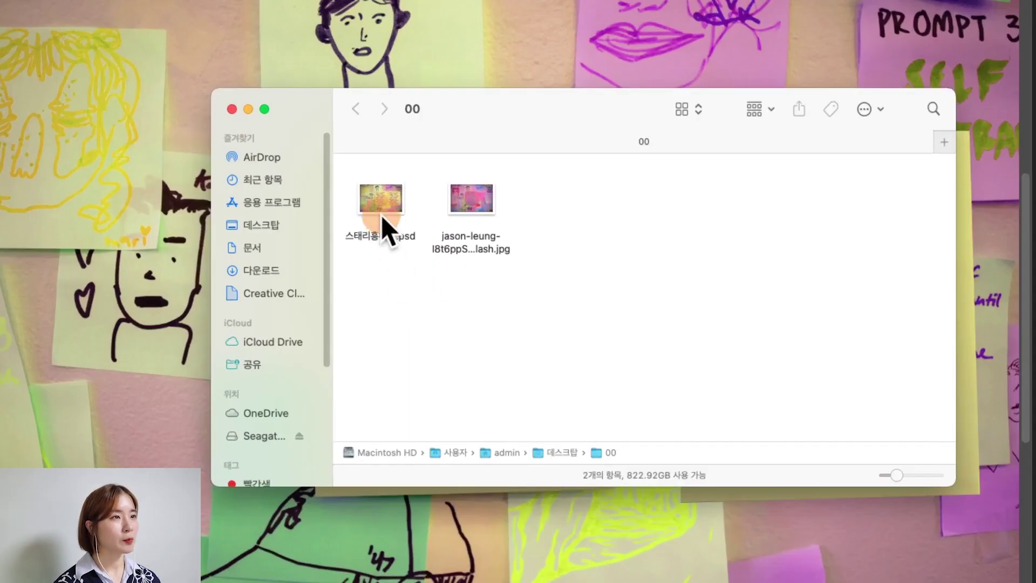
Step: Select the new 스태리흥해라.psd beside the original JPEG in Finder's '00' folder
left_click(383, 206)
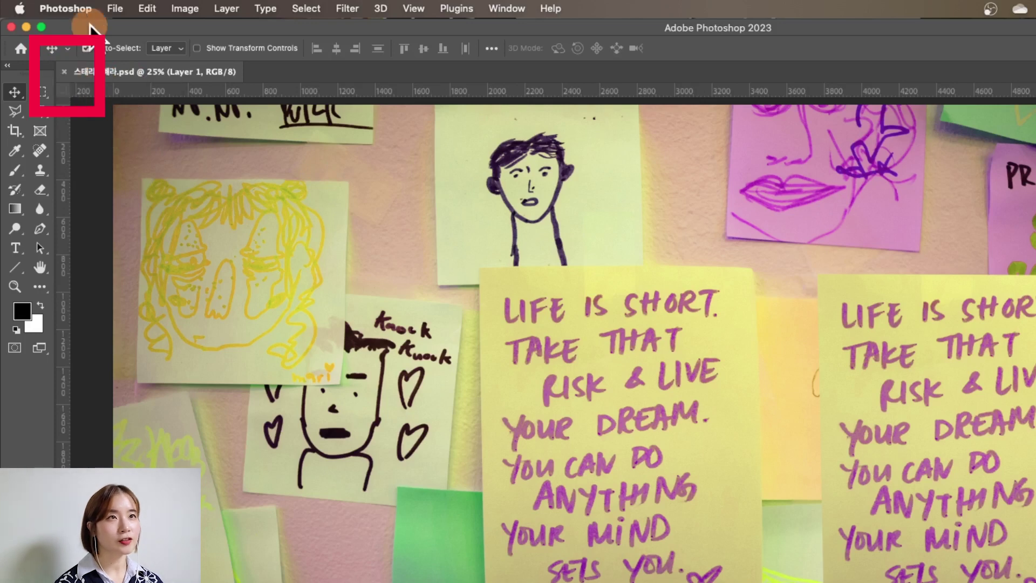
Step: Close the saved 스태리흥해라.psd collage document
left_click(115, 9)
left_click(151, 106)
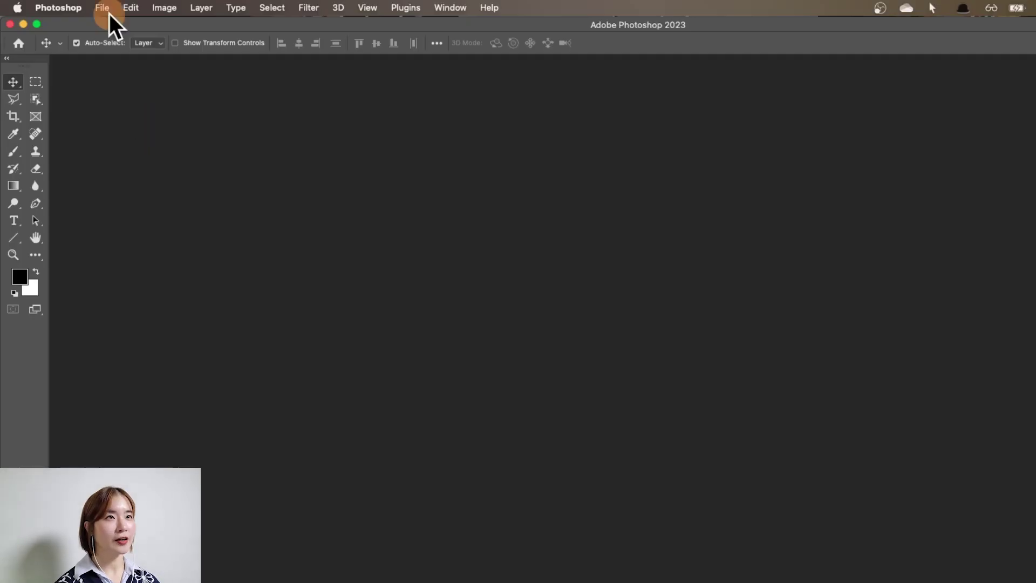
left_click(106, 9)
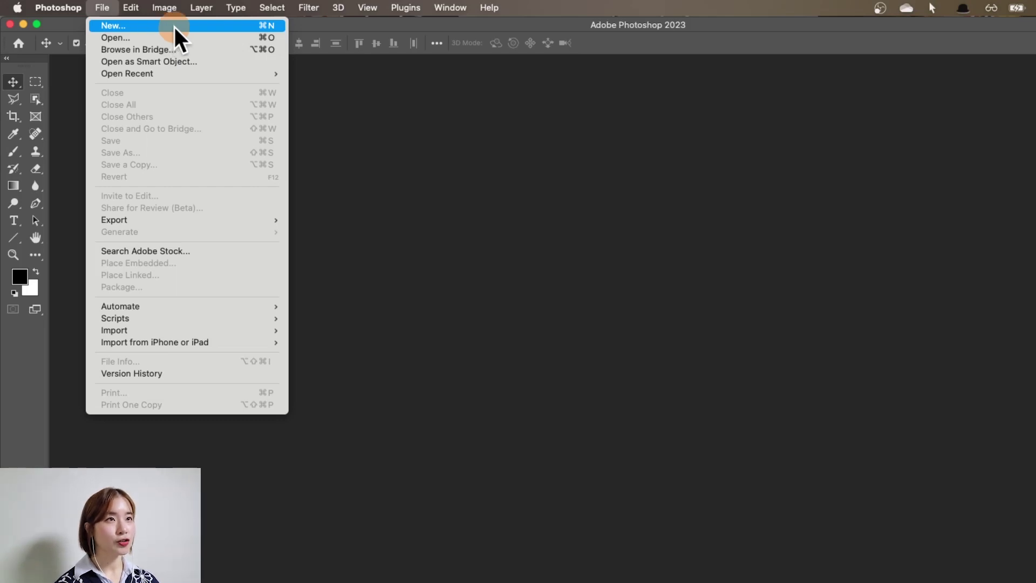
Step: Compare Print and Web presets, then create a 1920×1080 px, 72 ppi Web Large document
left_click(174, 26)
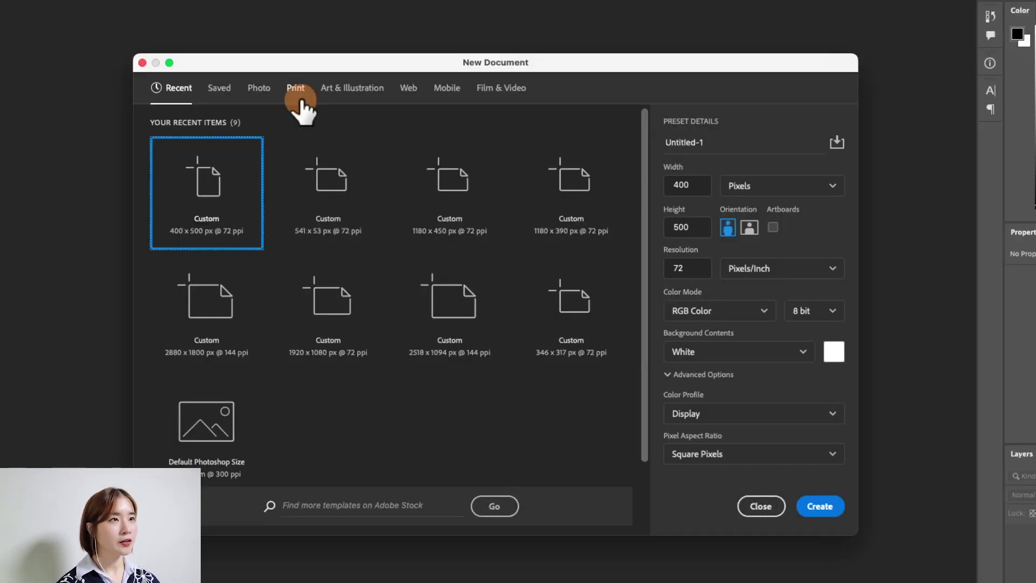
left_click(294, 89)
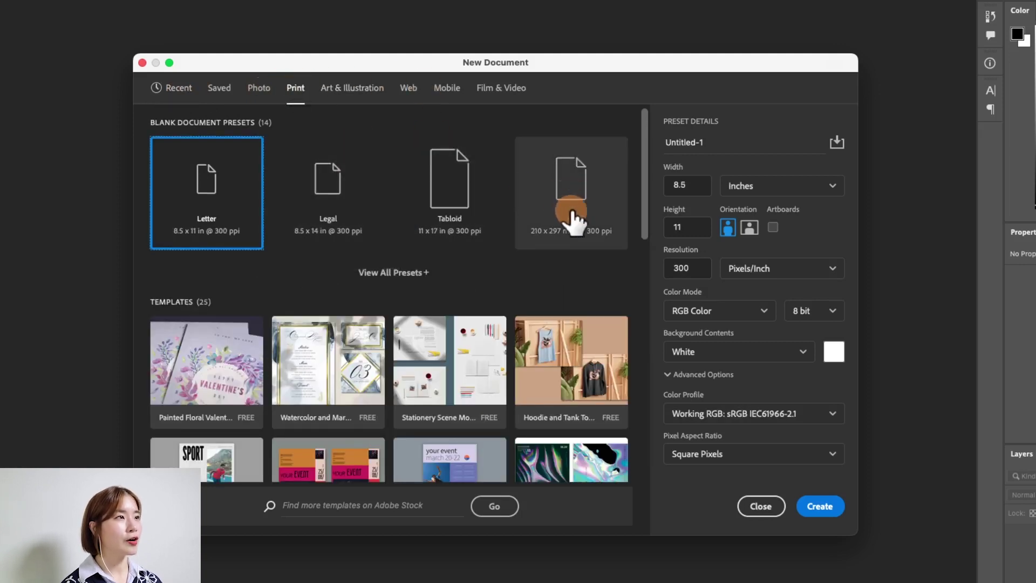
left_click(409, 89)
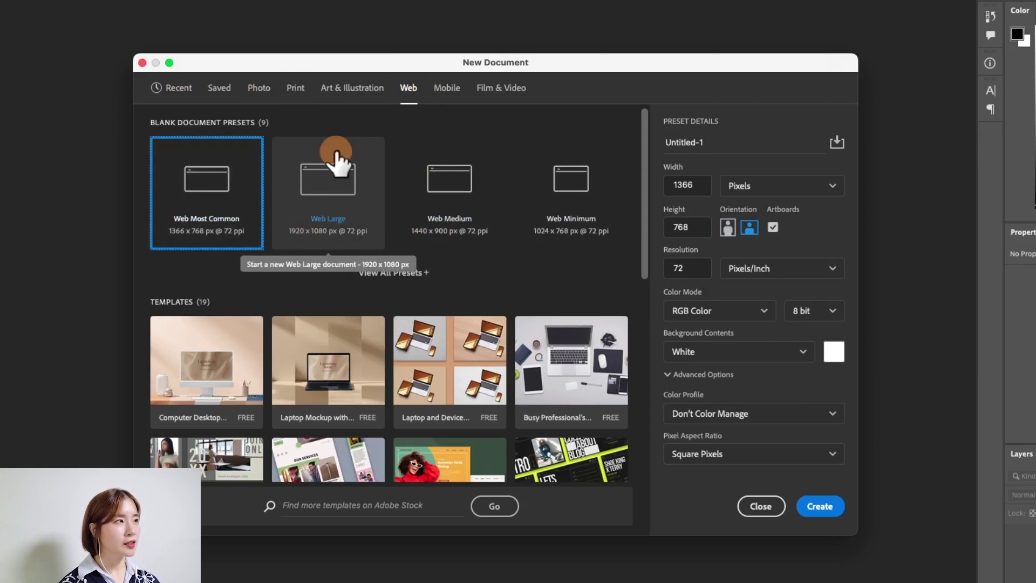
left_click(296, 88)
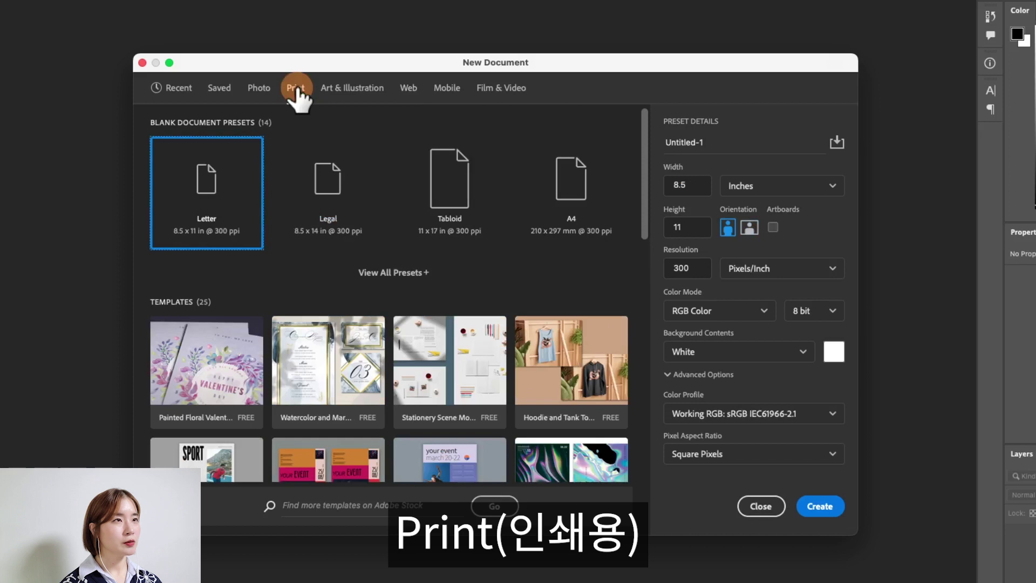
left_click(406, 91)
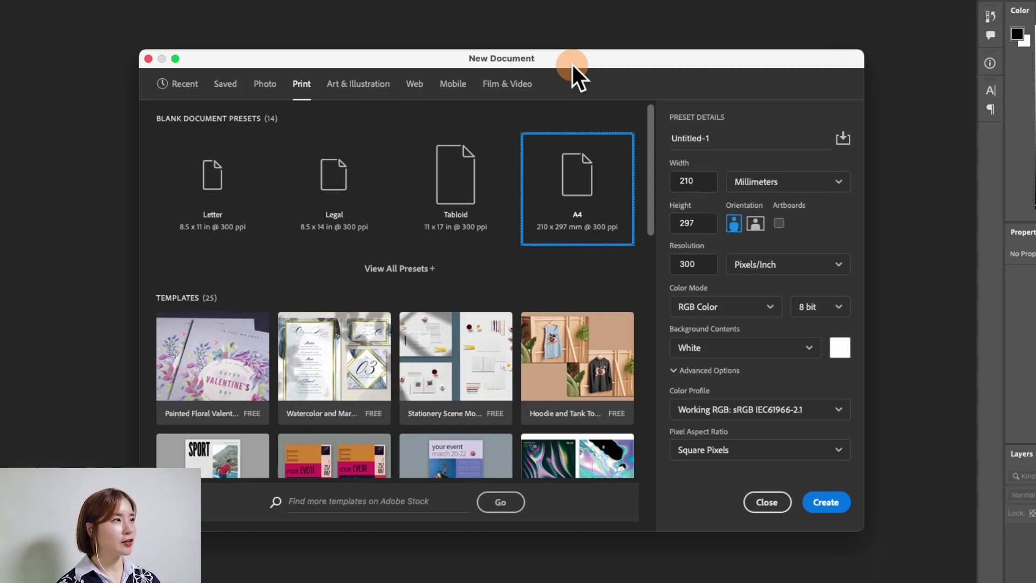
left_click(415, 85)
left_click(326, 195)
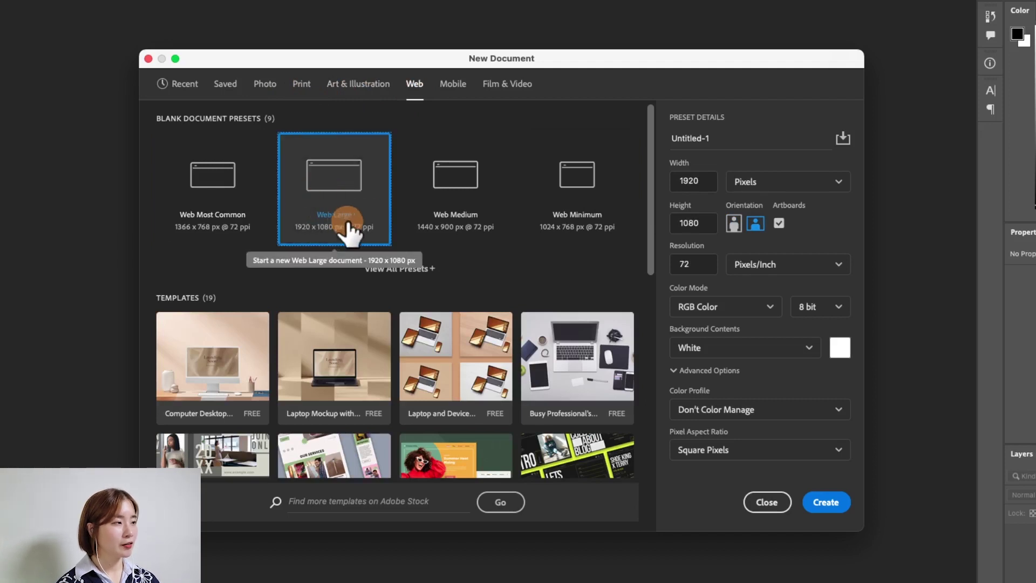
left_click(833, 513)
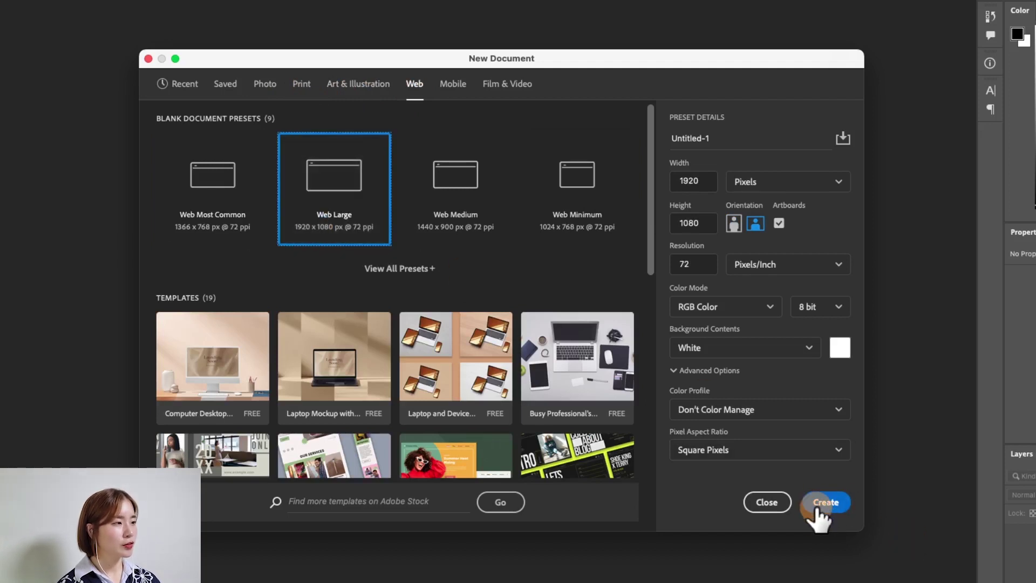
left_click(817, 511)
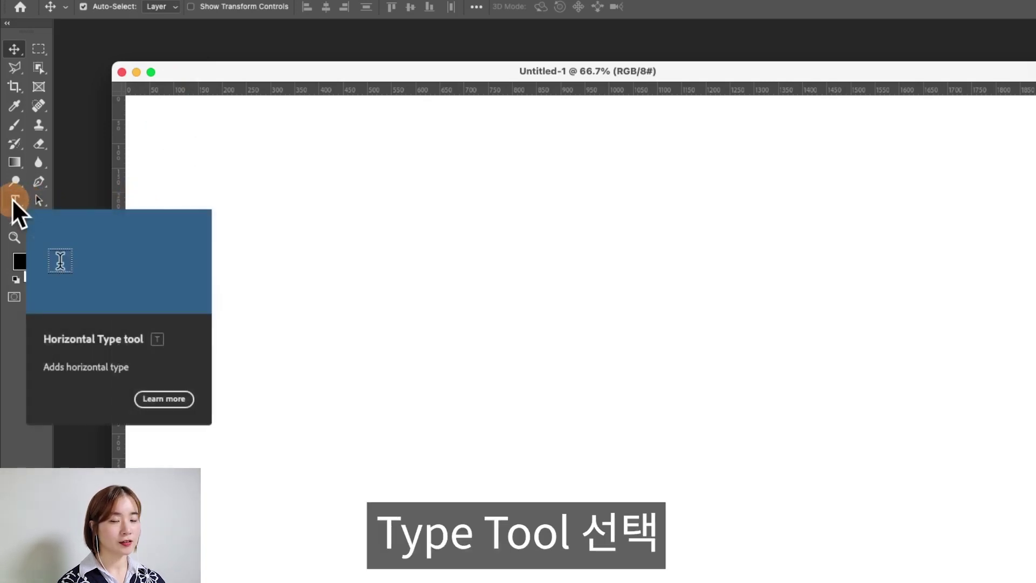
Step: Add the heading '스태리빛나 구독 :)' as horizontal type on the canvas
left_click(13, 200)
left_click(221, 297)
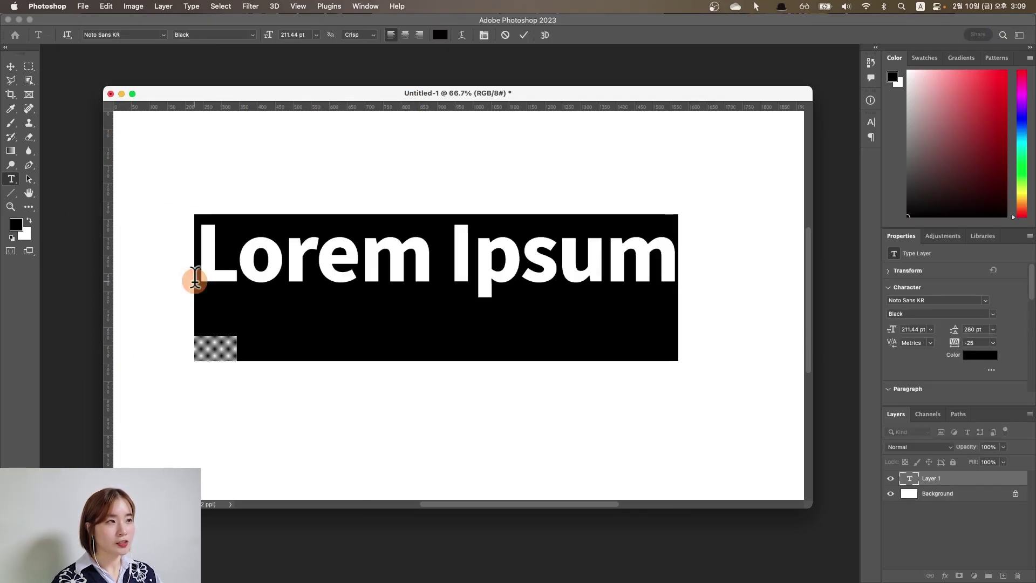
type("스태리빛나 구독 :)")
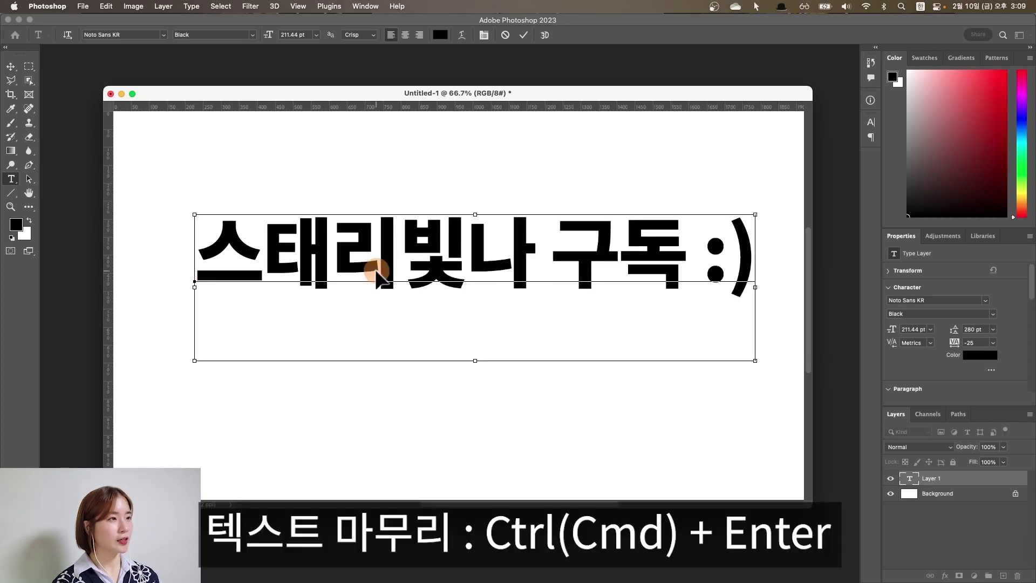
key("super+Return")
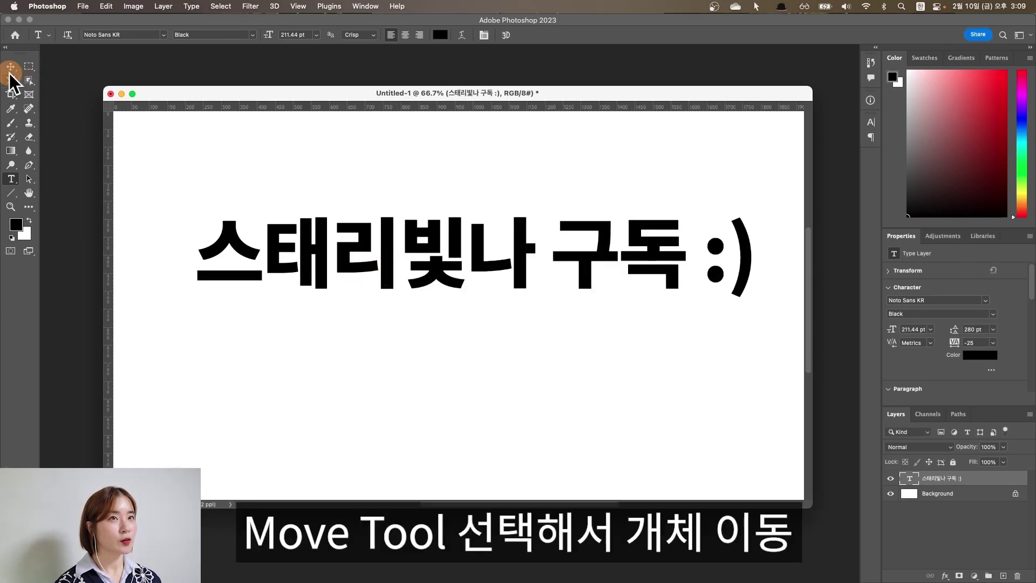
Step: Move the heading lower, then nudge it back up and left
left_click(10, 67)
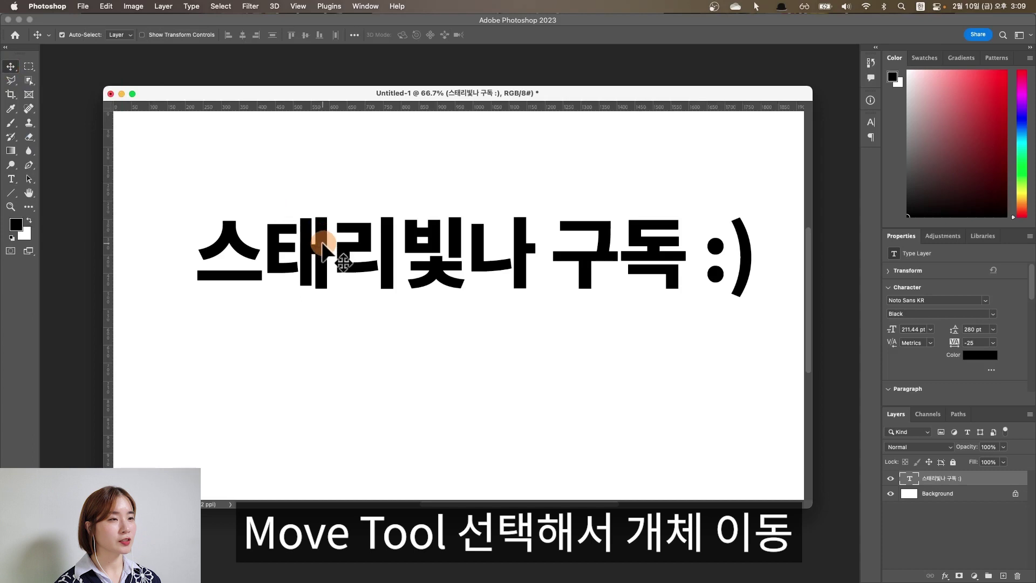
left_click_drag(319, 235, 326, 334)
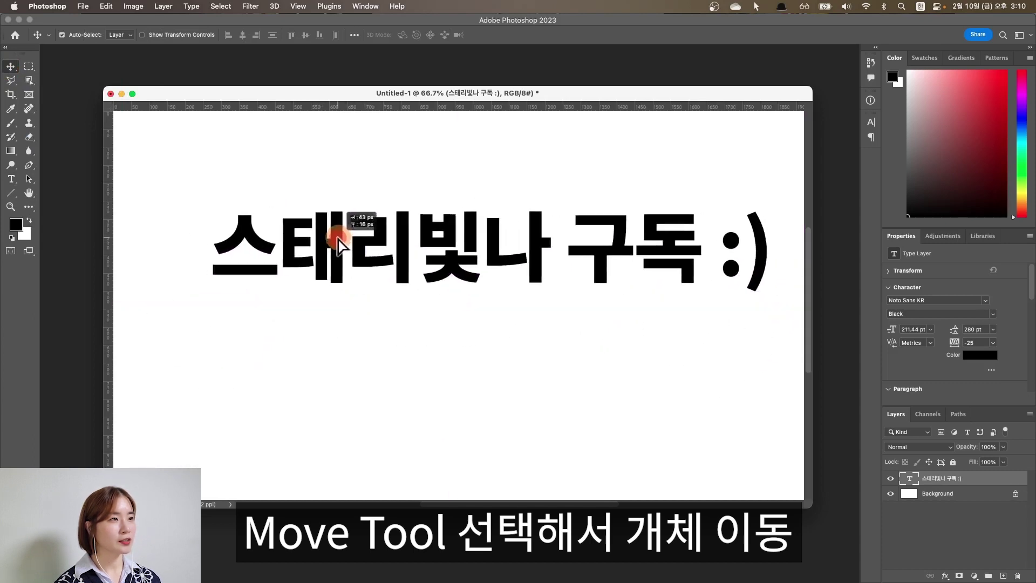
left_click_drag(327, 335, 303, 297)
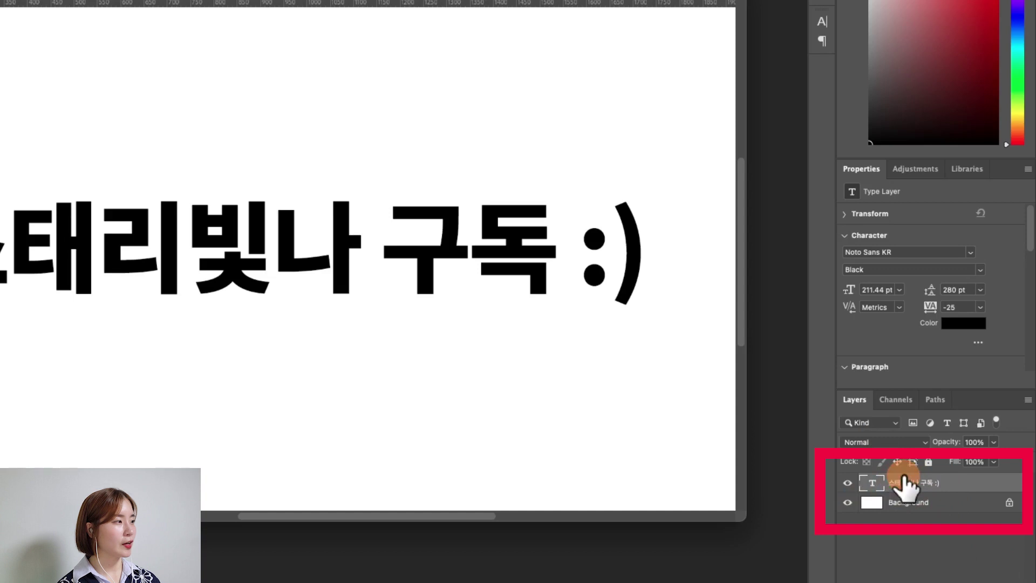
Step: Hide the '스태리빛나 구독 :)' type layer, then show it again
left_click(847, 483)
left_click(848, 483)
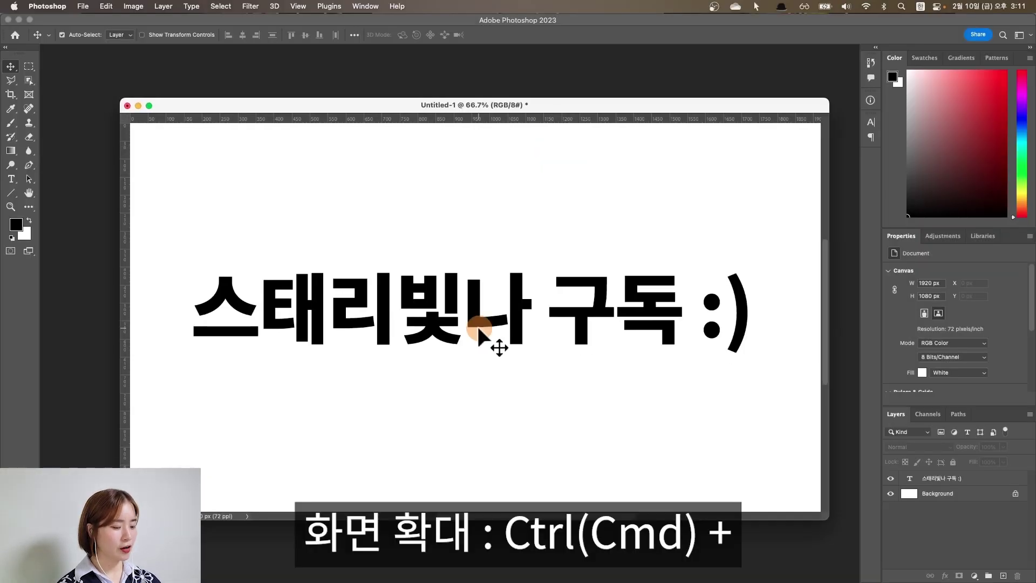
Step: Zoom out to the whole canvas, then in to 400% on the heading's letters
key("super+plus")
key("super+plus")
key("super+plus")
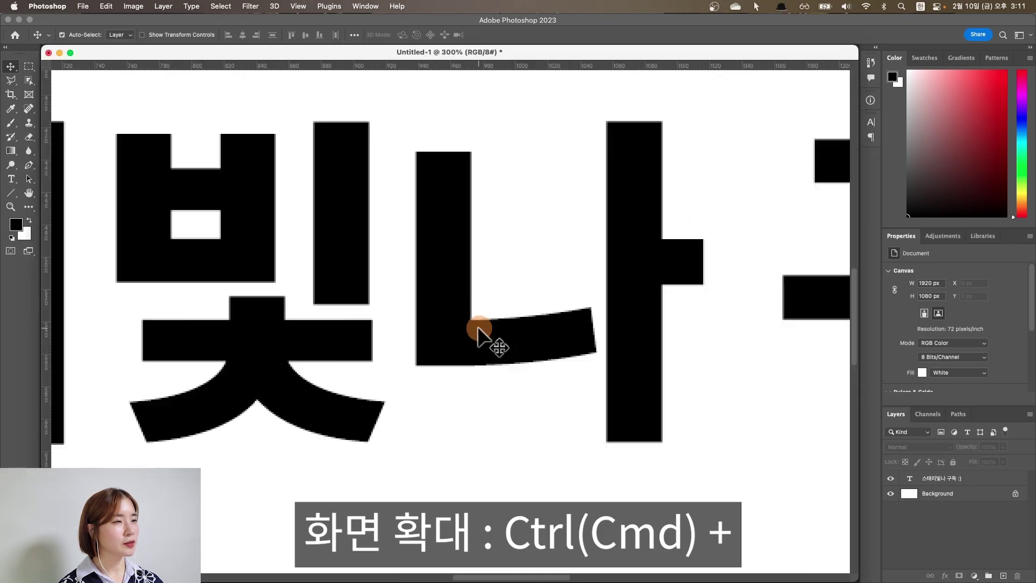
key("super+minus")
key("super+minus")
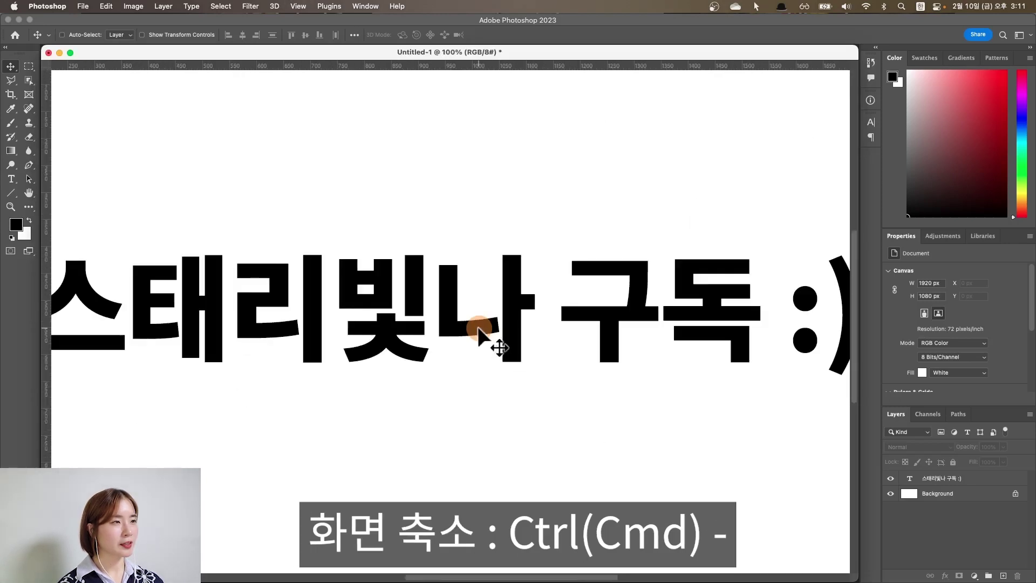
key("super+minus")
key("super+plus")
key("super+plus")
key("super+plus")
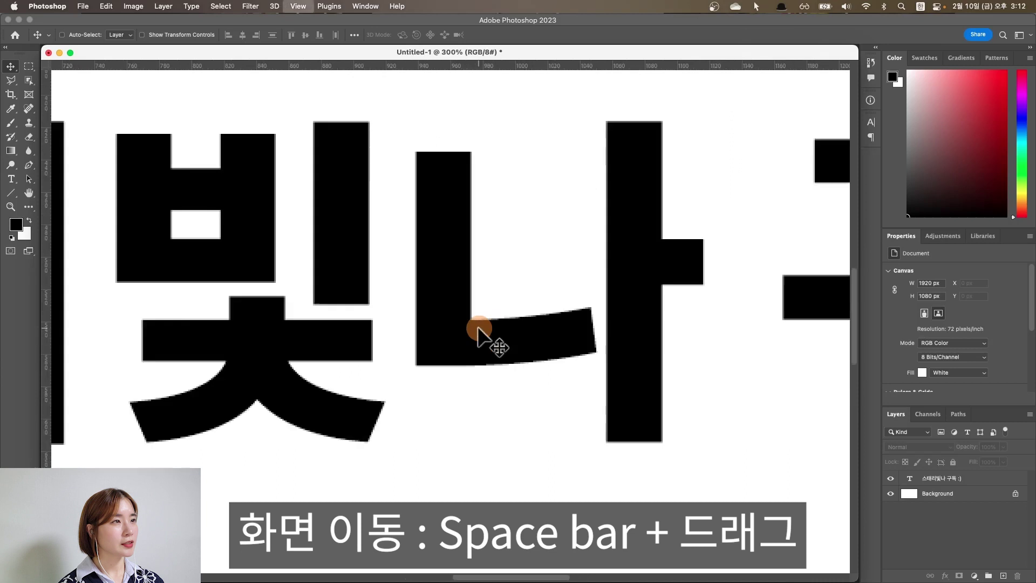
key("super+plus")
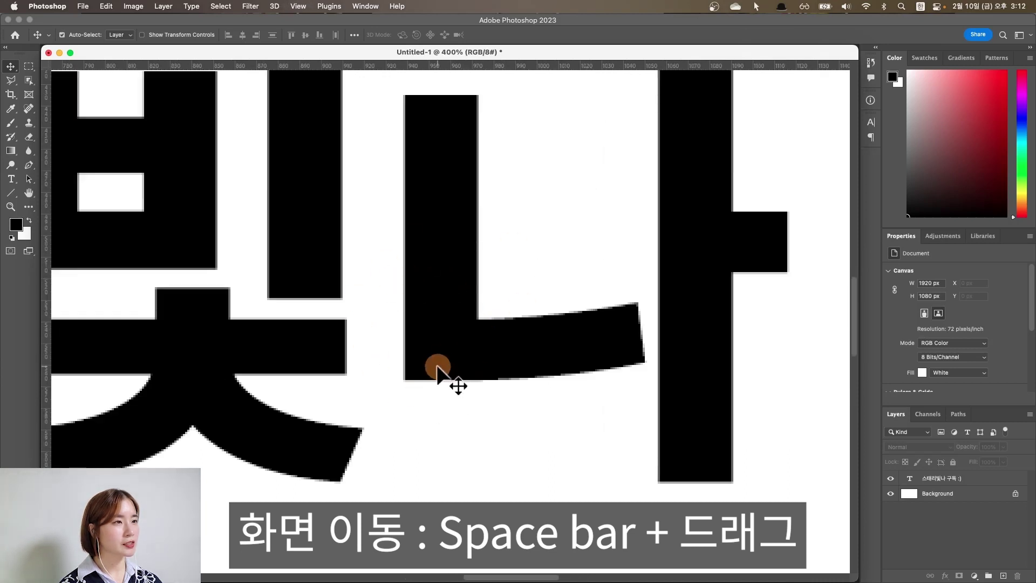
Step: Pan from 빛 back to the 스태리 letters, then fit the canvas on screen
mouse_move(381, 289)
left_mouse_down()
mouse_move(479, 273)
mouse_move(555, 308)
left_mouse_up()
left_click_drag(366, 231, 555, 320)
left_click_drag(319, 313, 621, 302)
left_click_drag(387, 270, 520, 258)
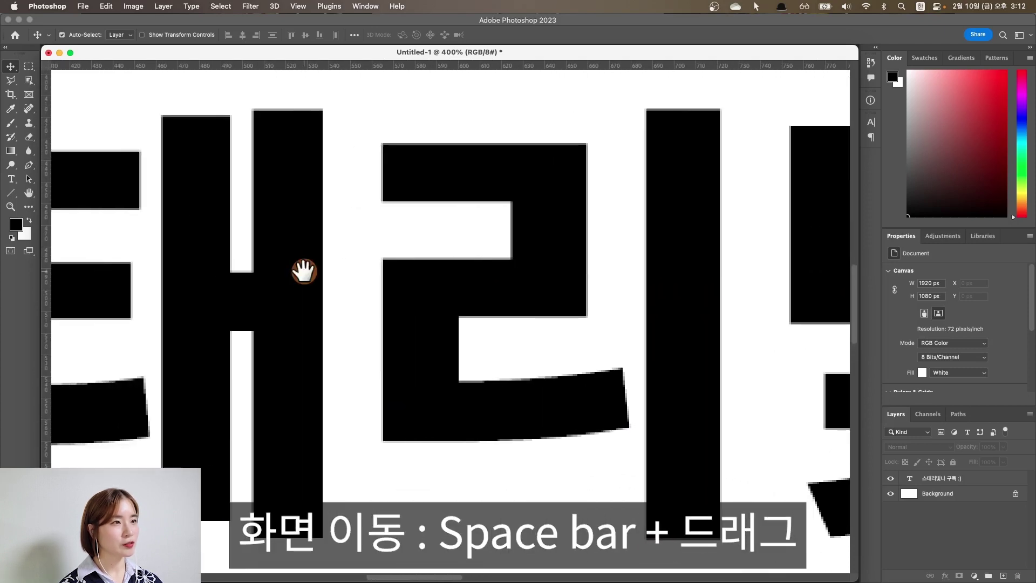
left_click_drag(301, 273, 562, 273)
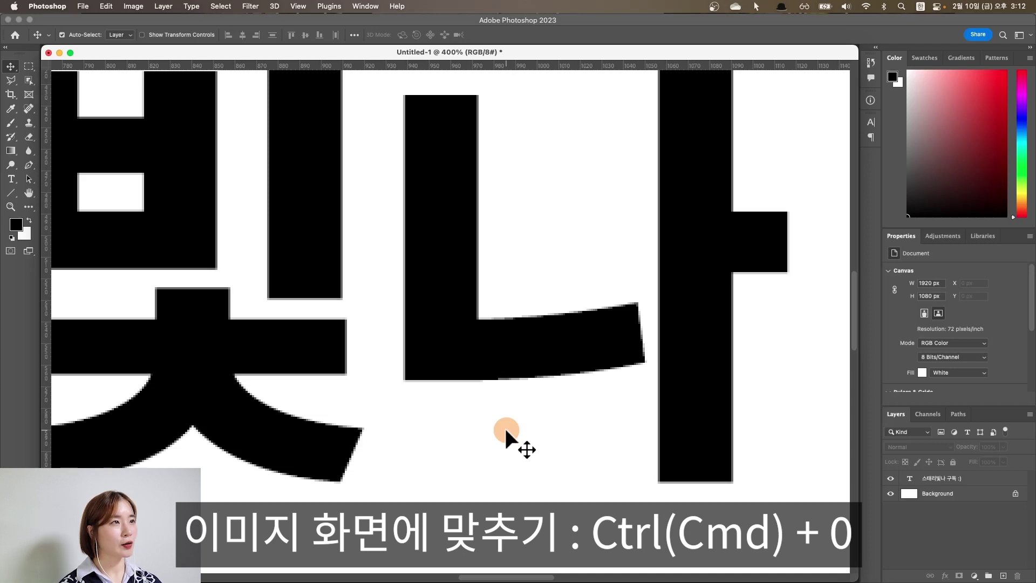
key("super+0")
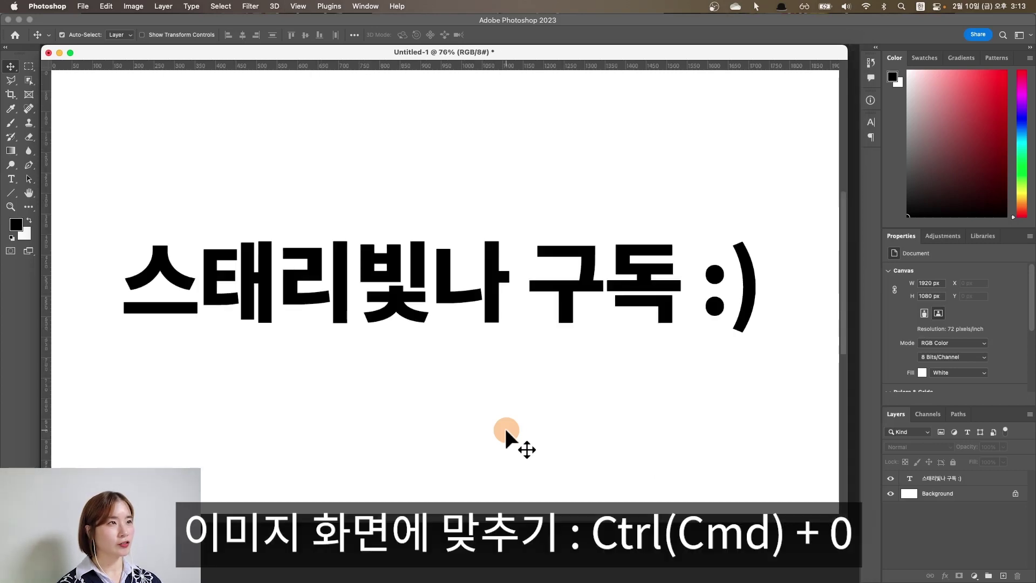